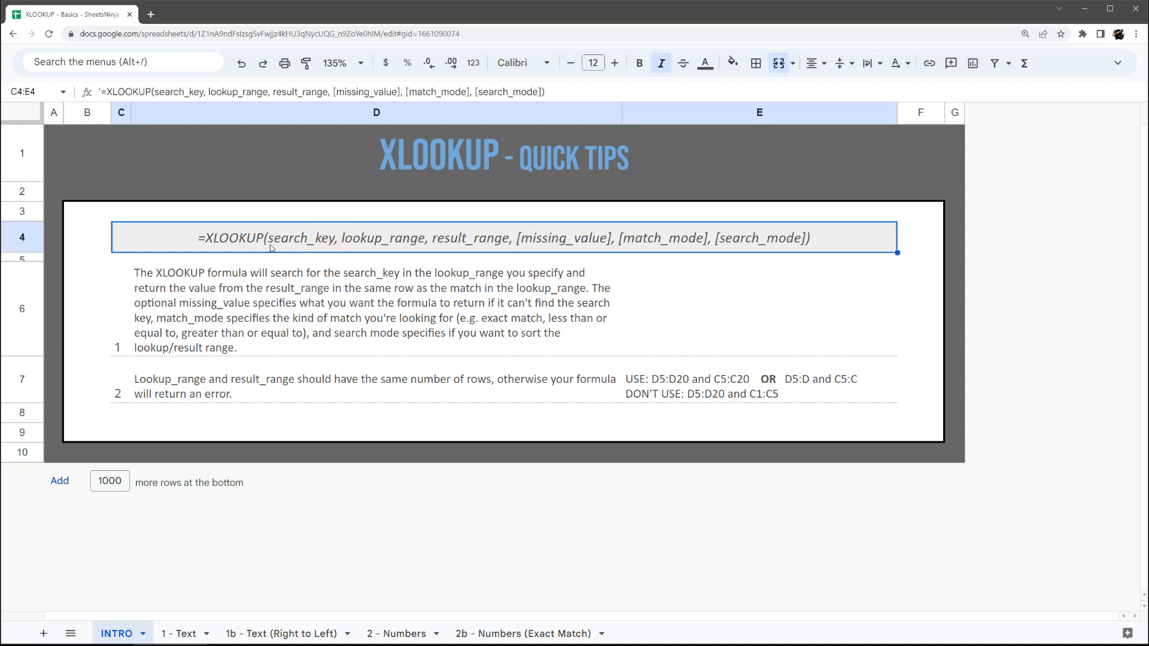
Step: Examine the search_key, lookup_range and result_range arguments in the XLOOKUP syntax in cell C4
left_click(546, 246)
double_click(547, 246)
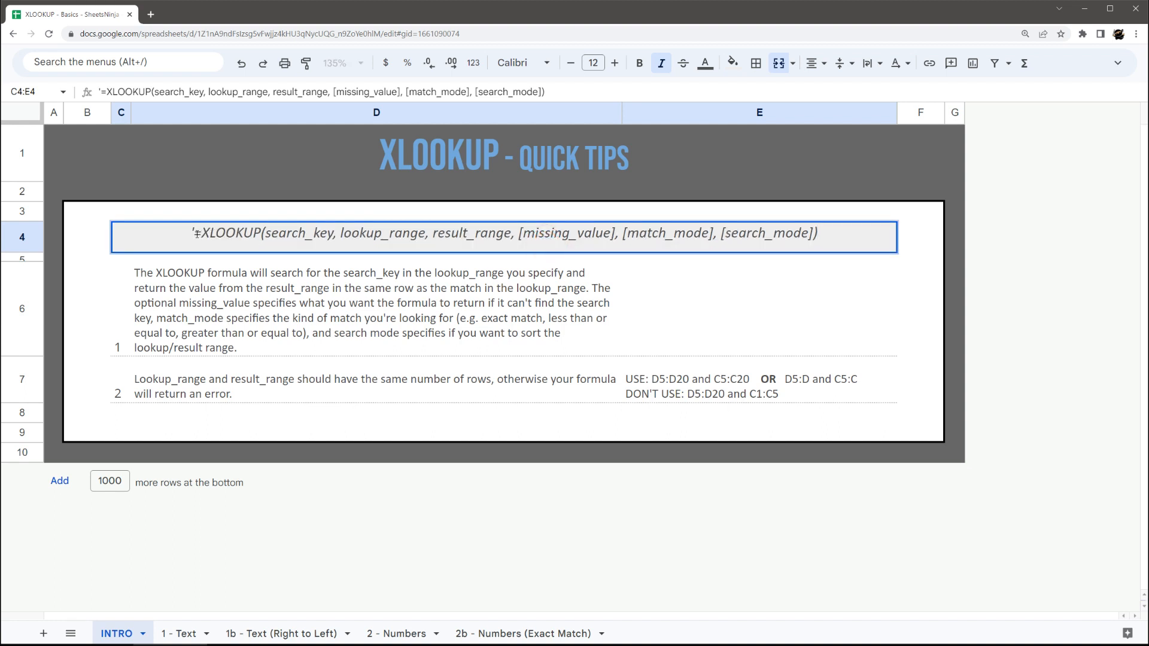
left_click_drag(265, 233, 512, 235)
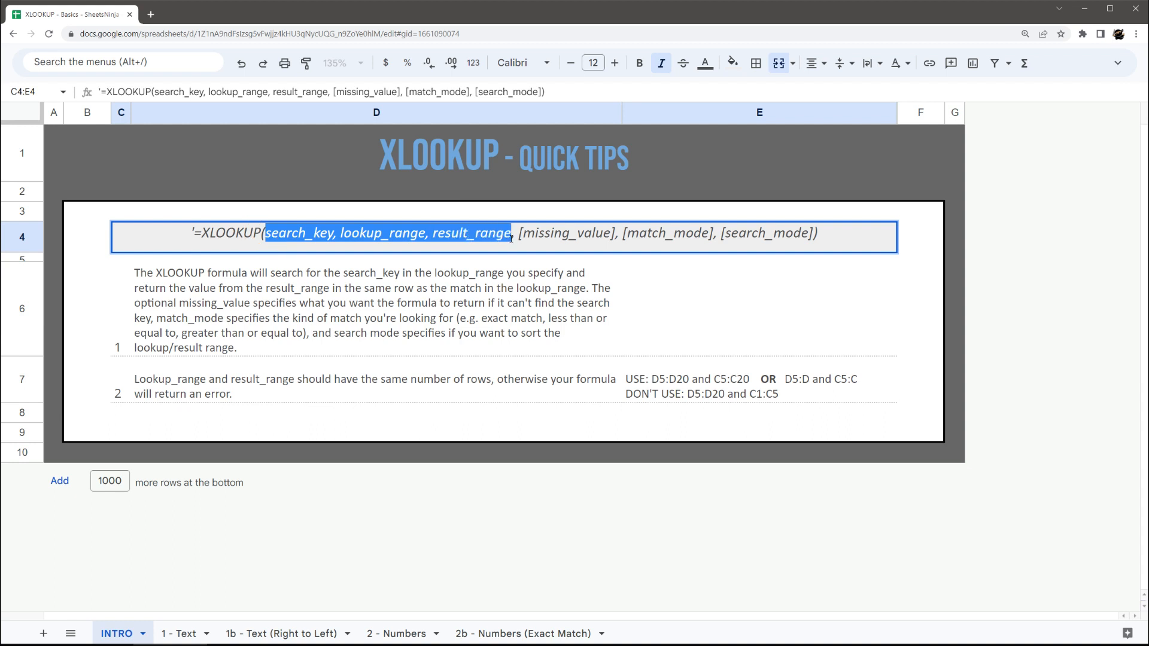
left_click(286, 234)
left_click(371, 234)
left_click(461, 235)
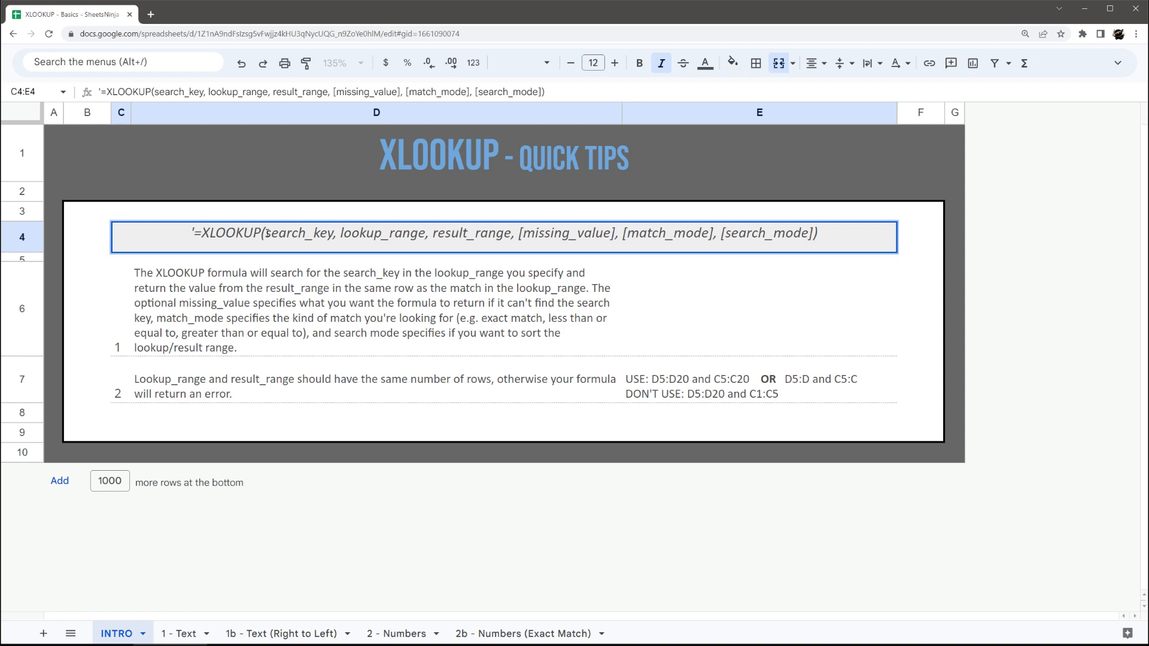
left_click_drag(340, 234, 512, 235)
left_click_drag(341, 233, 508, 238)
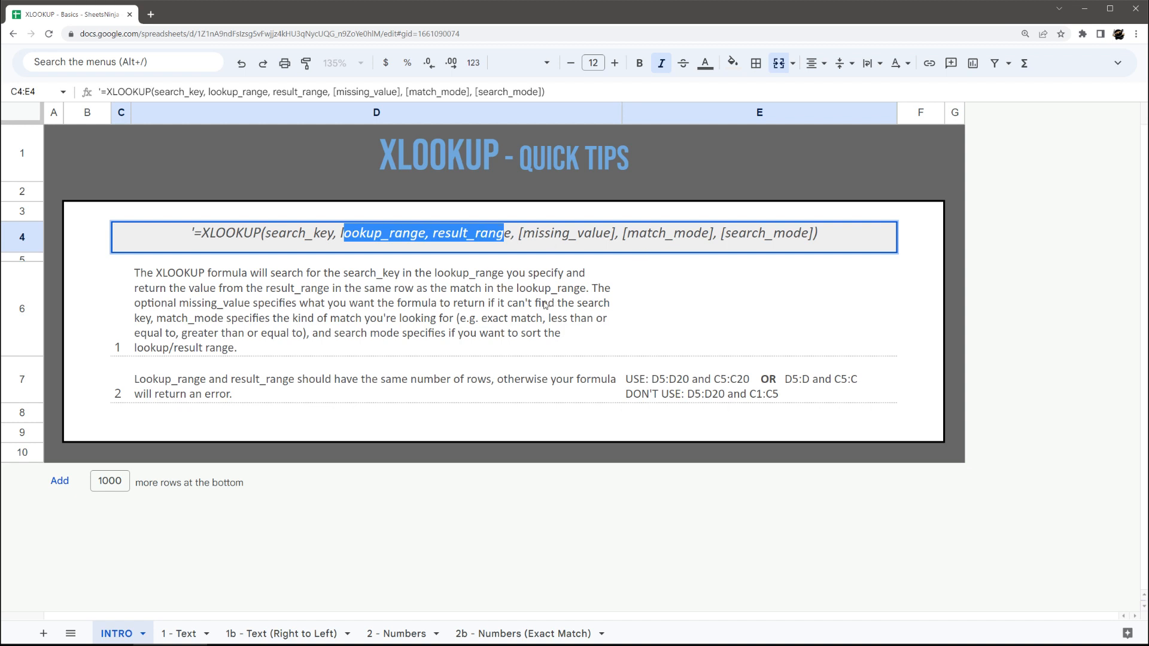
left_click(363, 235)
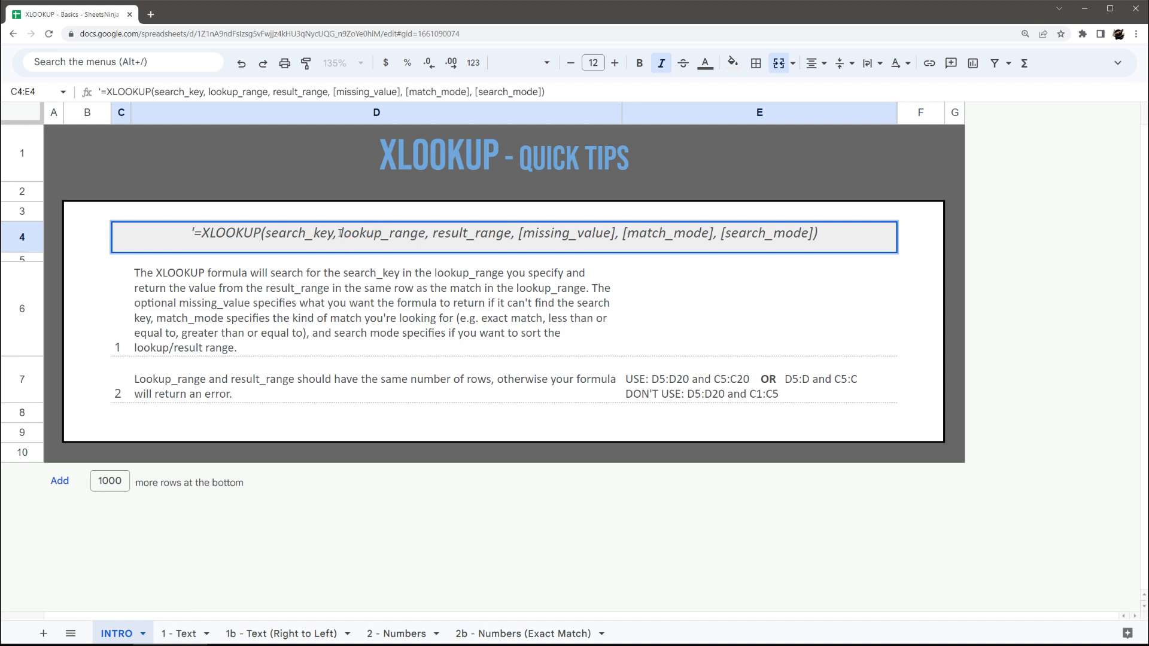
left_click_drag(341, 233, 424, 236)
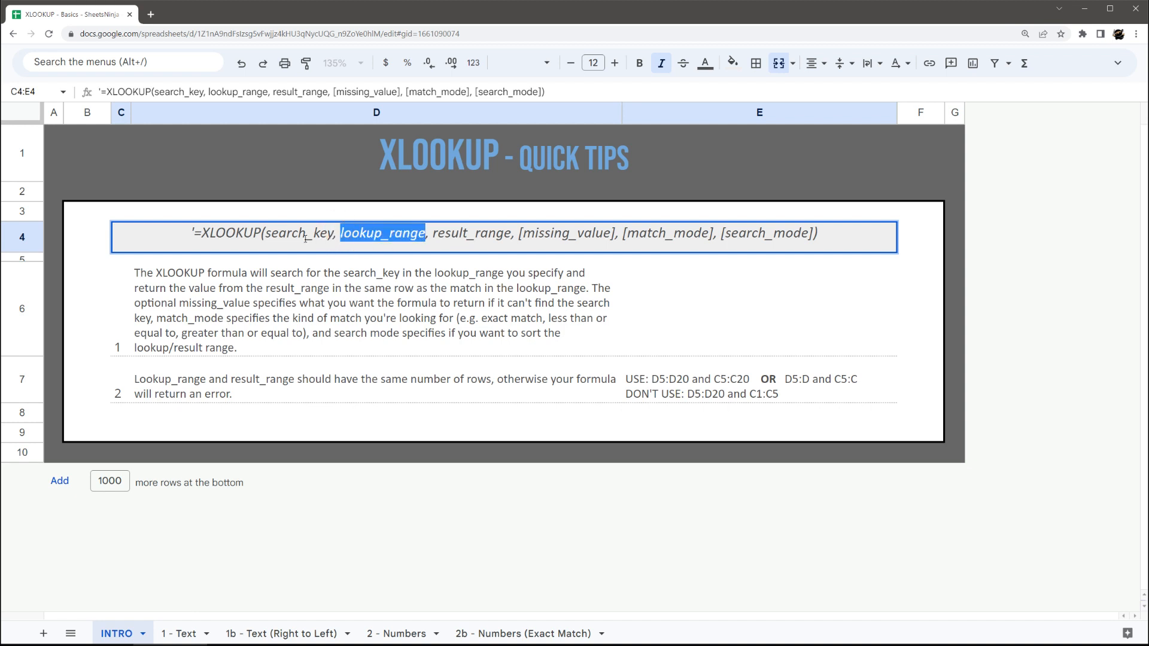
Step: Examine the optional missing_value, match_mode and search_mode arguments in the XLOOKUP syntax
left_click_drag(519, 233, 815, 234)
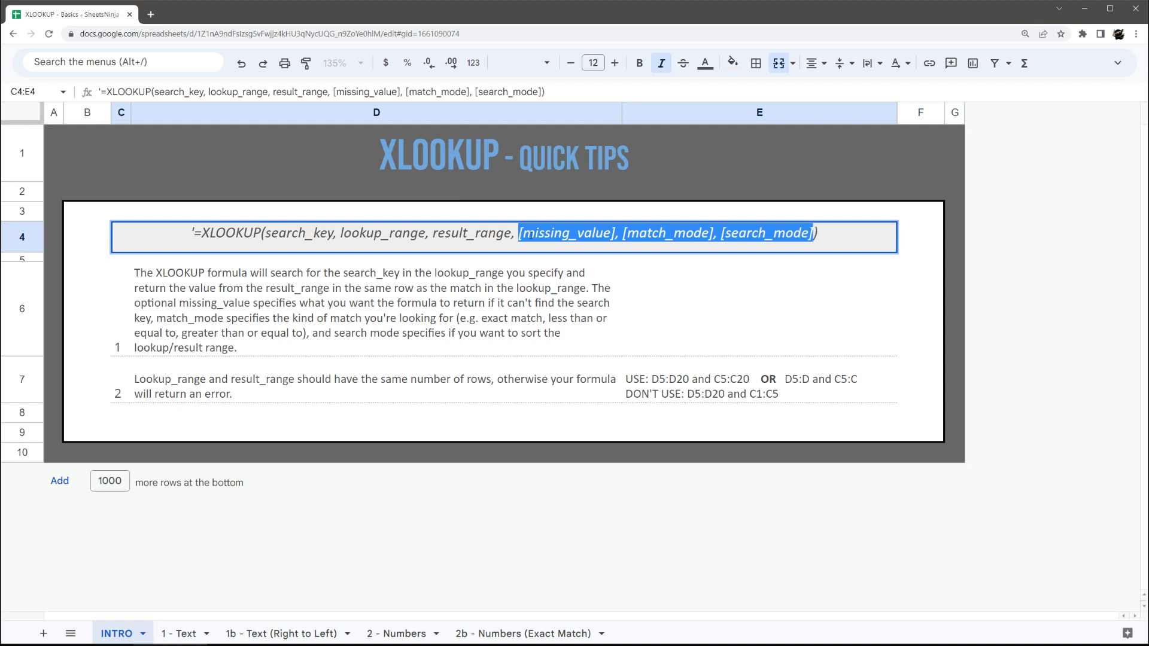
left_click(548, 236)
left_click_drag(518, 233, 617, 235)
left_click_drag(262, 234, 402, 234)
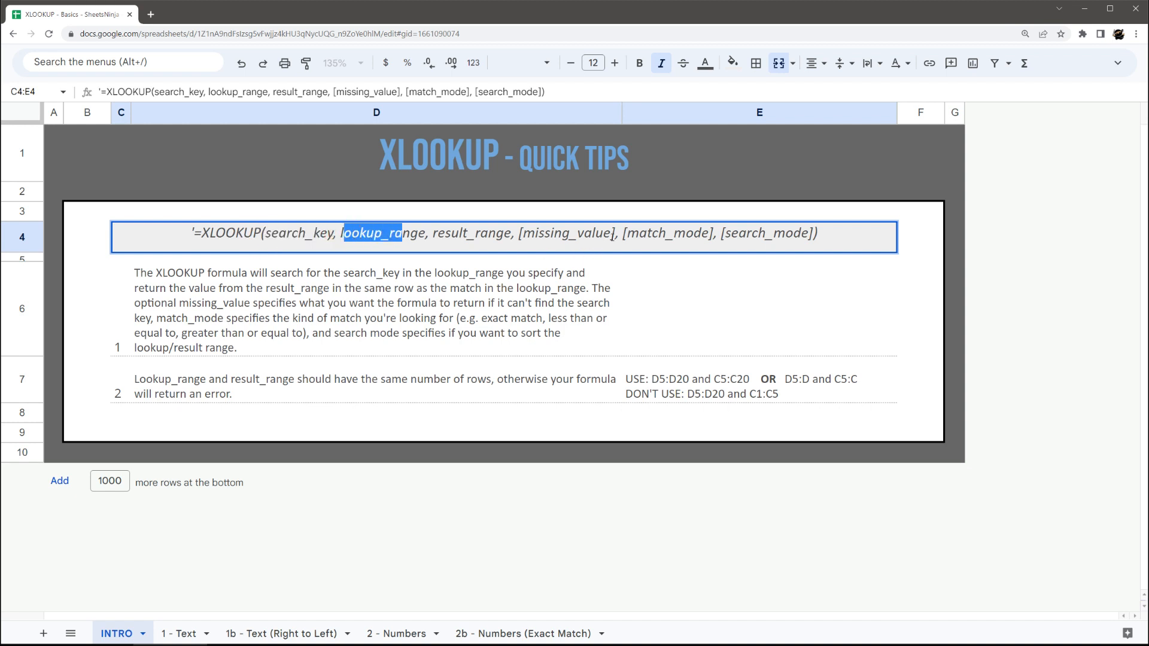
left_click_drag(622, 234, 714, 234)
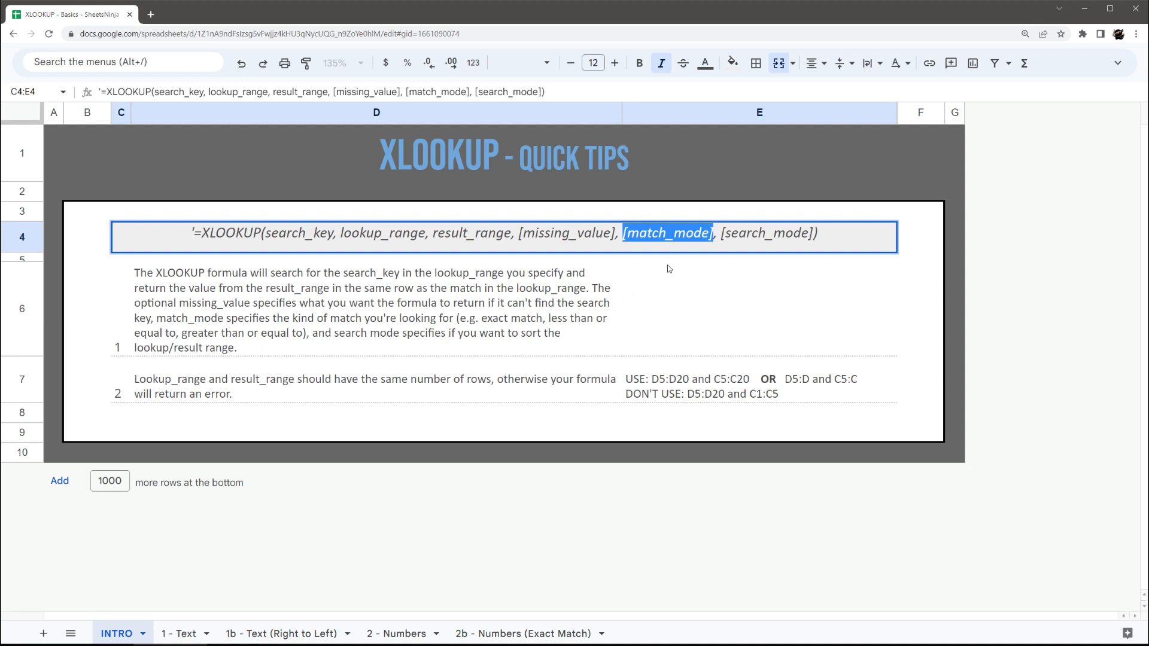
left_click_drag(722, 235, 812, 232)
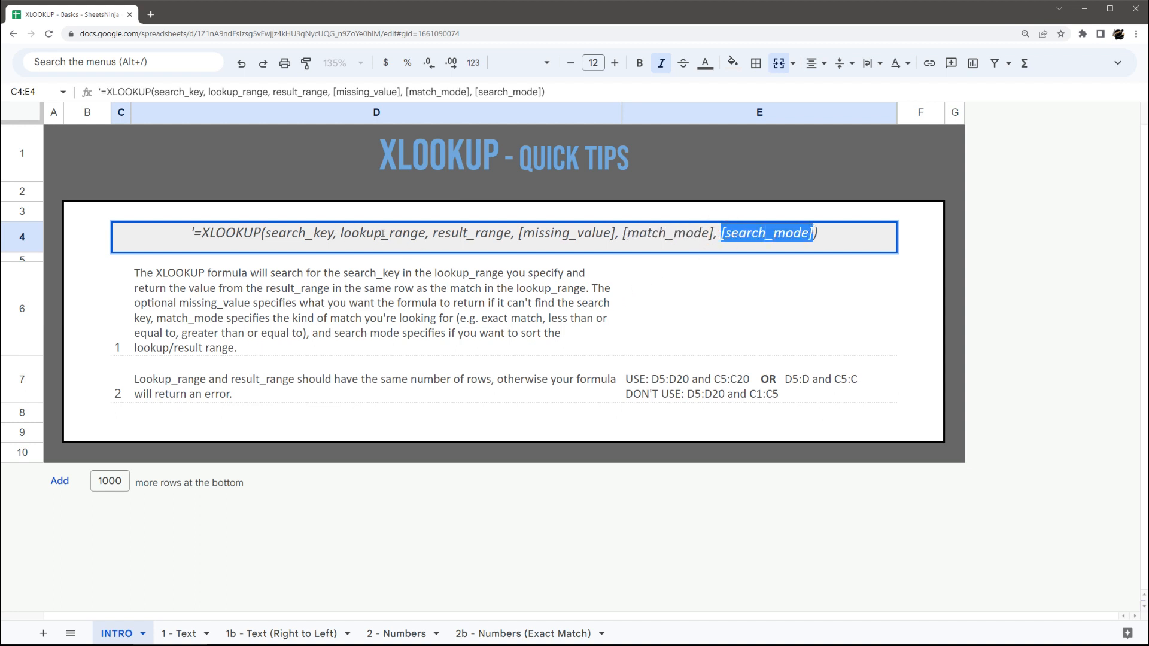
Step: Read the XLOOKUP description, the tip on matching row counts and the example ranges in E7
left_click(423, 317)
left_click(202, 393)
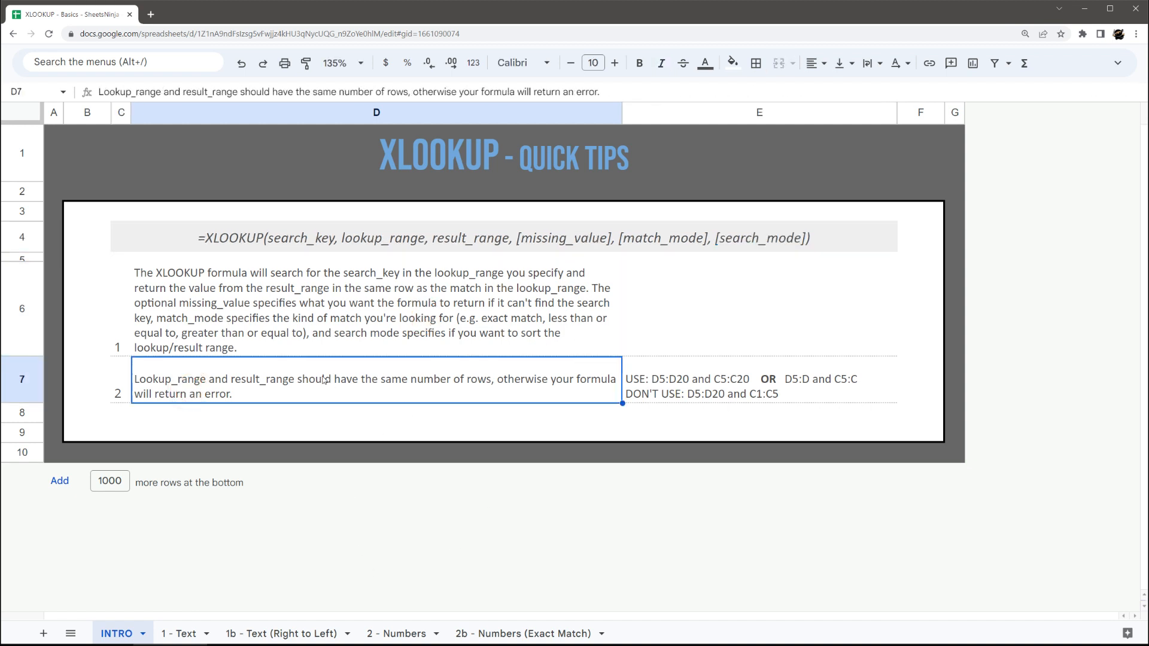
left_click(664, 378)
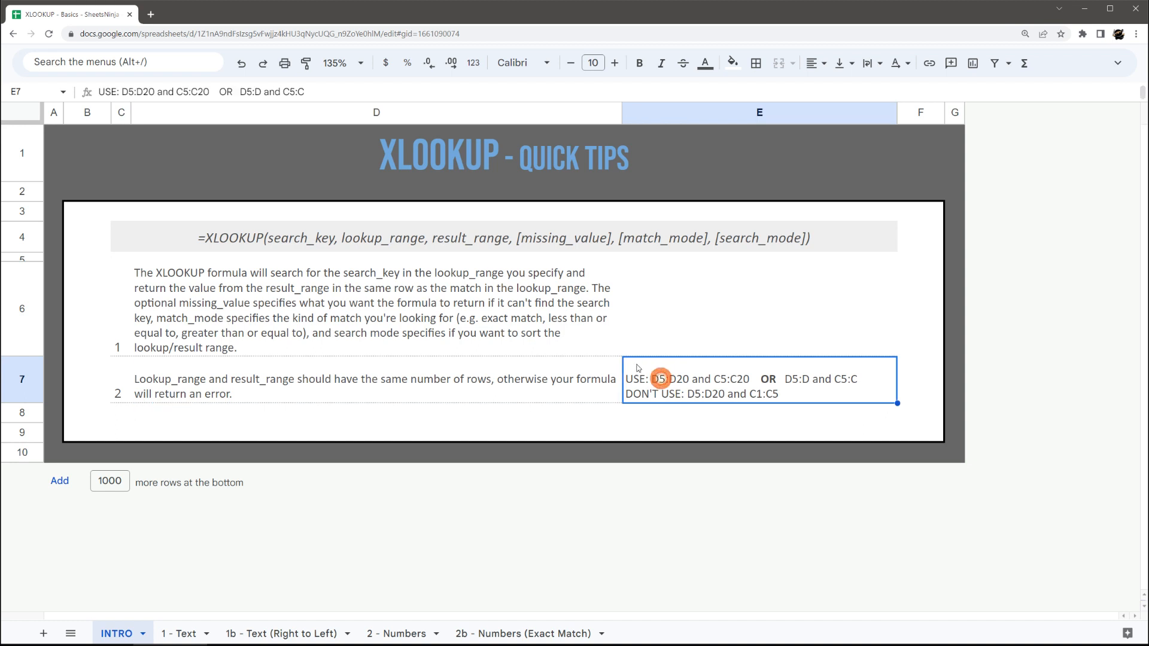
Step: Open the "1 - Text" sheet and review its Source Data and Results tables
left_click(182, 635)
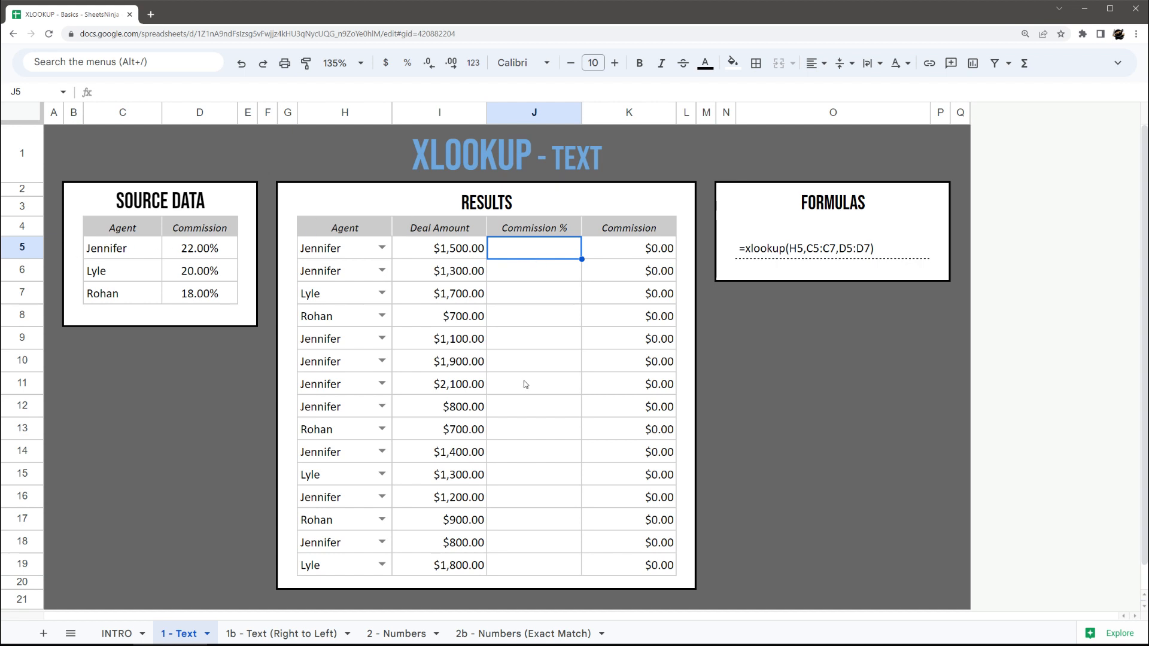
left_click_drag(184, 247, 197, 293)
left_click(310, 252)
left_click_drag(311, 251, 635, 497)
Step: In J5 of the "1 - Text" sheet, start an XLOOKUP formula with search key H5, lookup range C5:C7 and result range D5:D7
left_click(550, 251)
type("=")
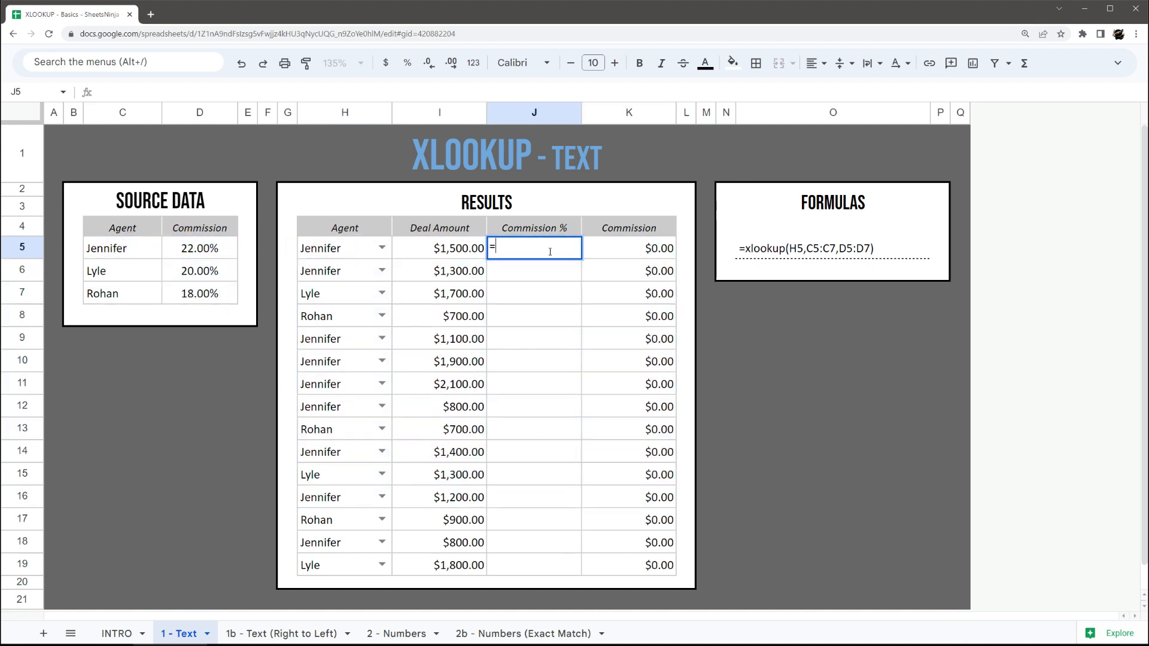
type("xlookup(")
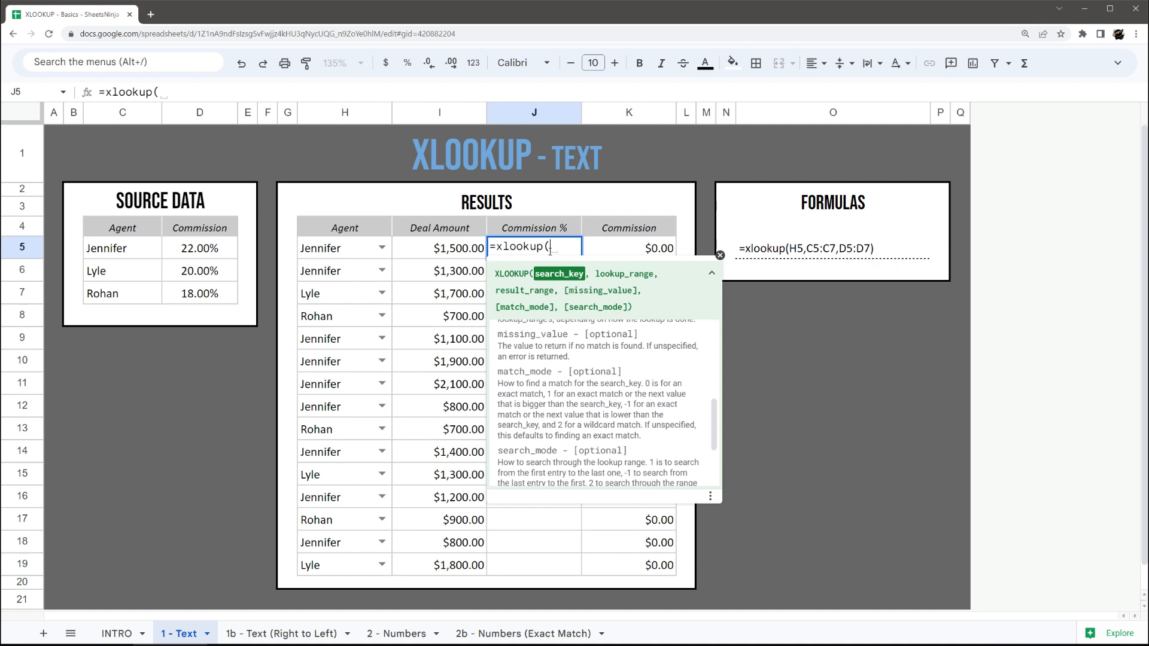
left_click(332, 254)
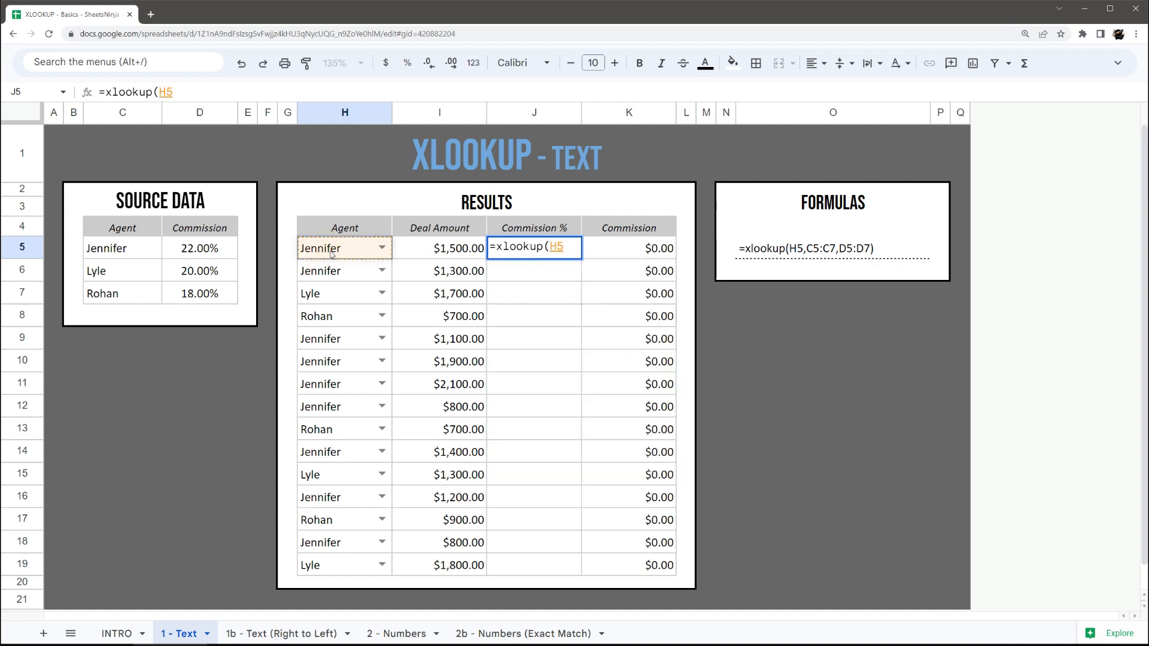
type(",")
left_click_drag(110, 250, 115, 299)
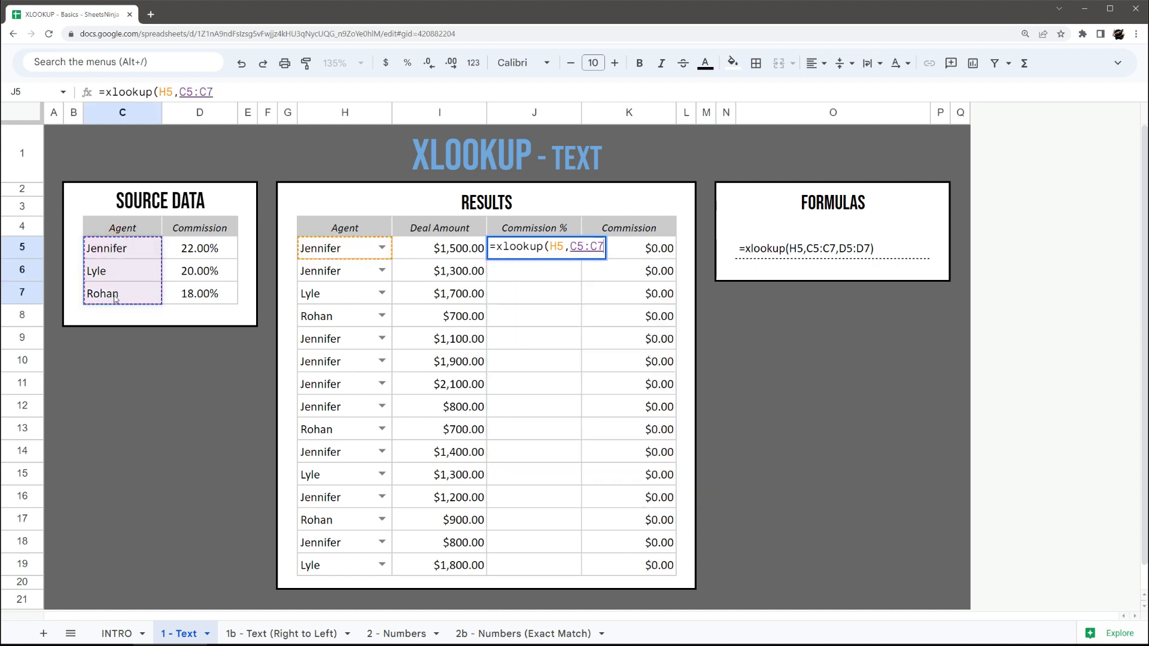
type(",")
left_click_drag(198, 247, 198, 308)
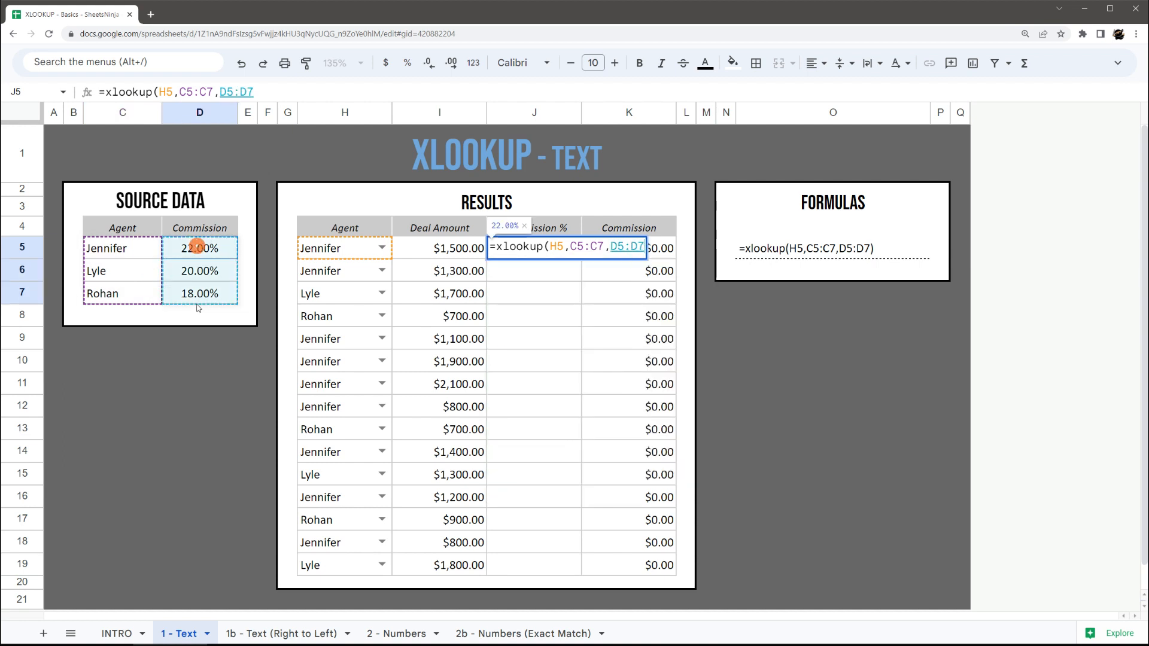
Step: Make both ranges absolute as $C$5:$C$7 and $D$5:$D$7, and autofill the completed formula down the Commission % column
left_click(578, 252)
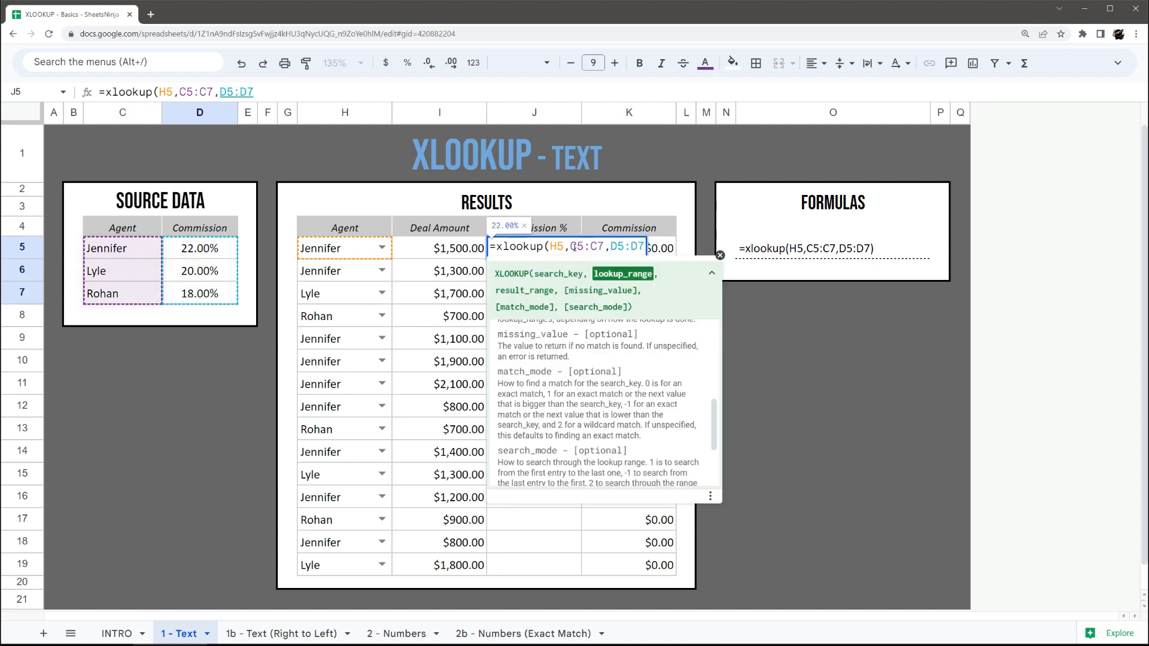
key("F4")
left_click(660, 247)
key("F4")
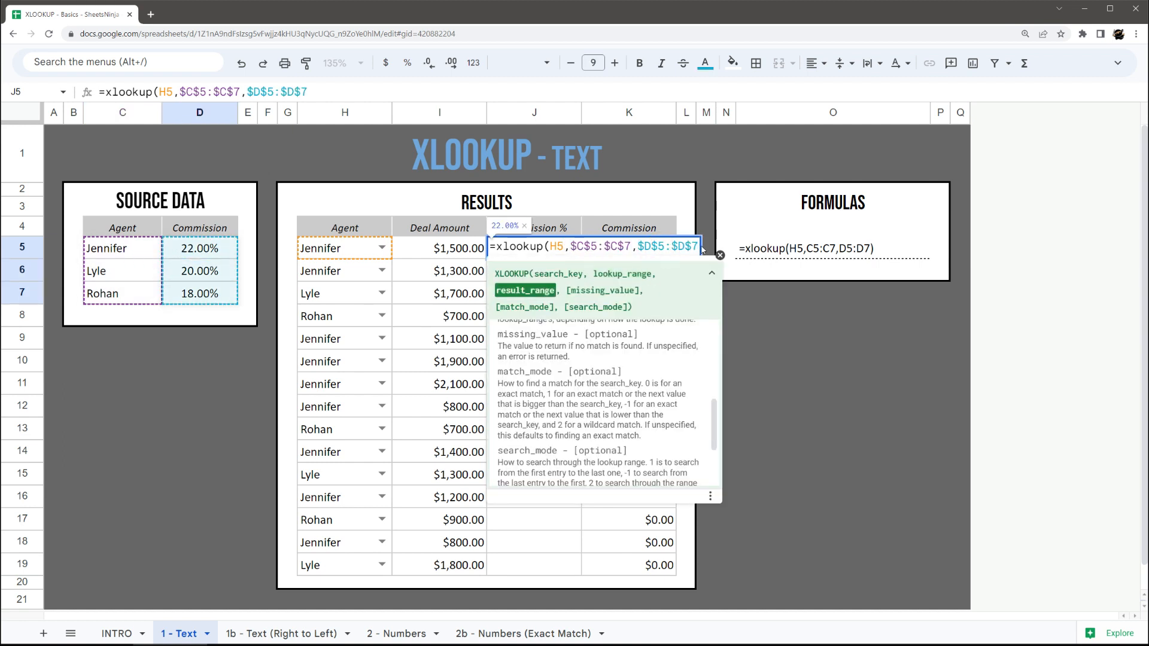
type(")")
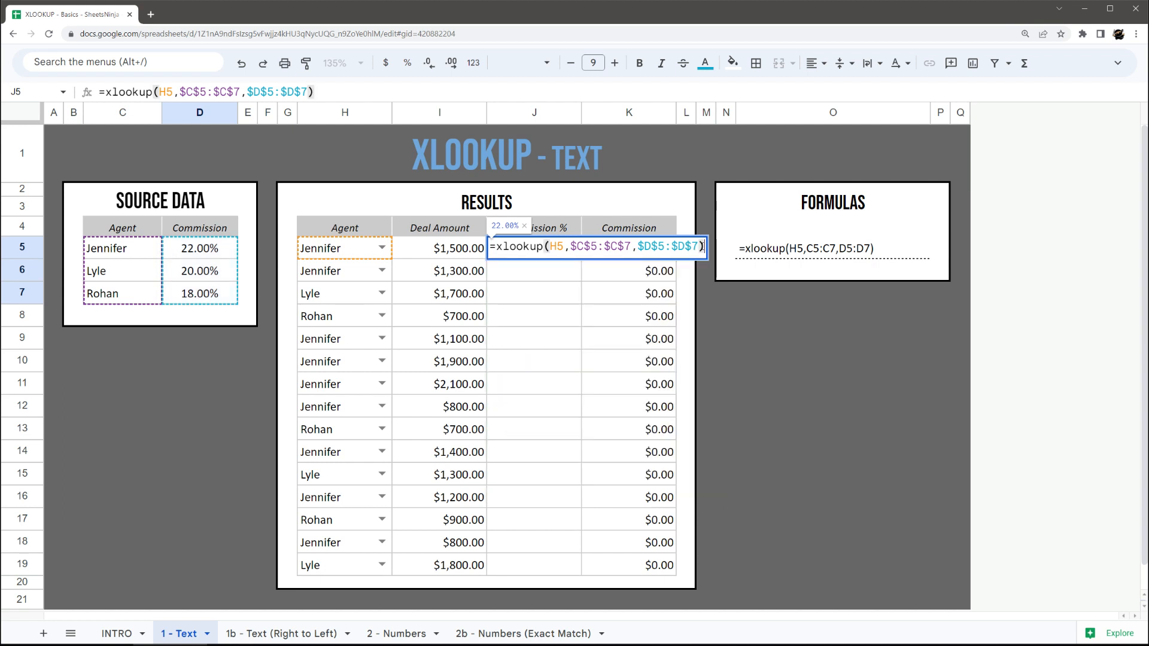
key("Return")
left_click(595, 361)
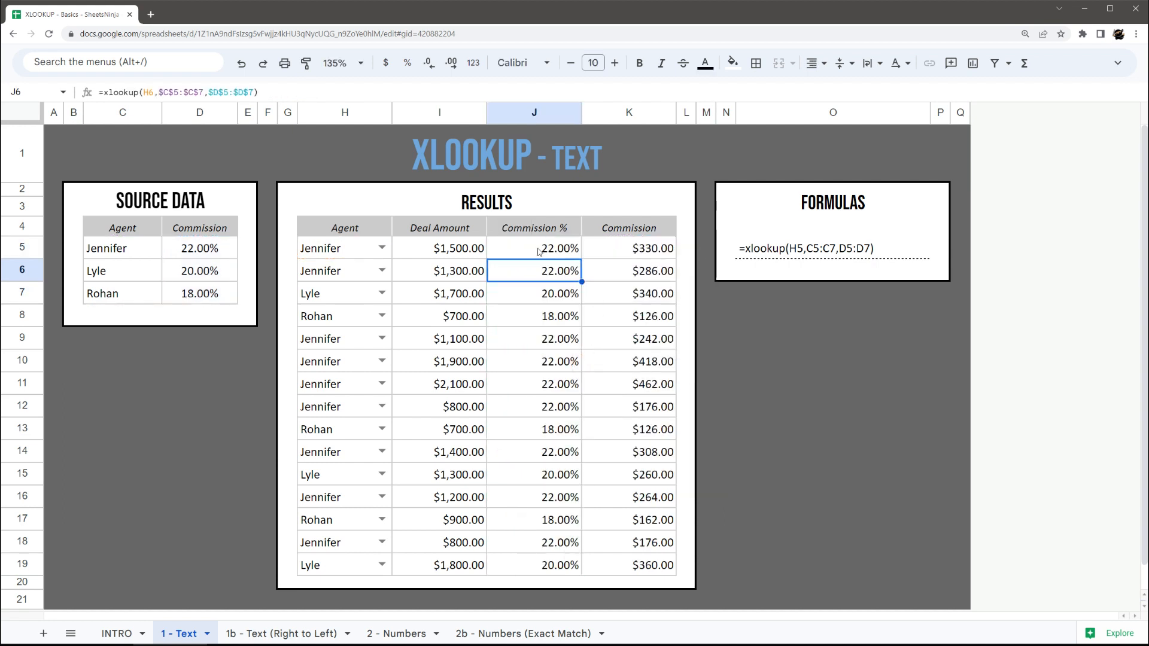
Step: Review the filled Commission % column and the XLOOKUP formula in J5
left_click_drag(536, 248, 534, 560)
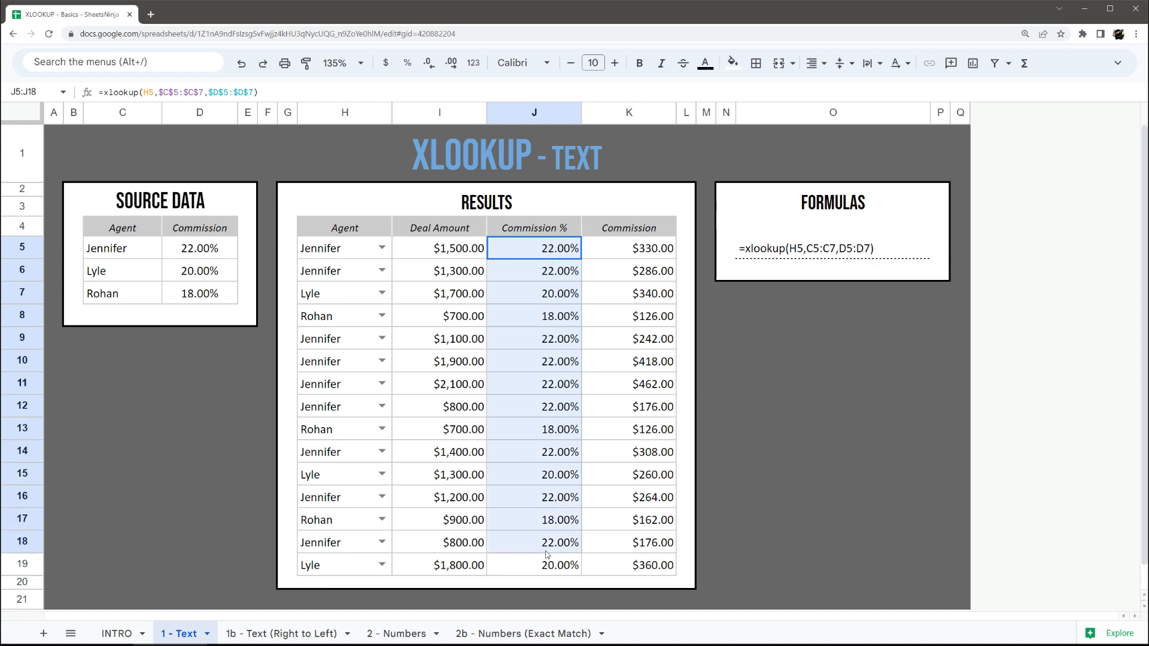
left_click(523, 246)
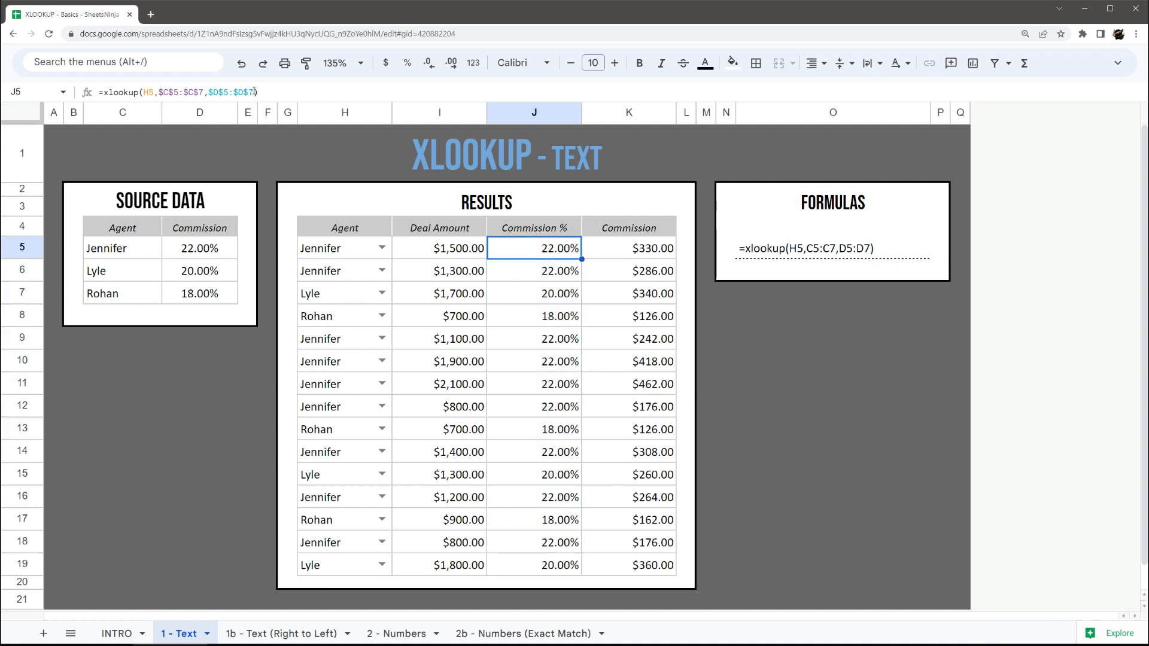
left_click_drag(259, 92, 87, 92)
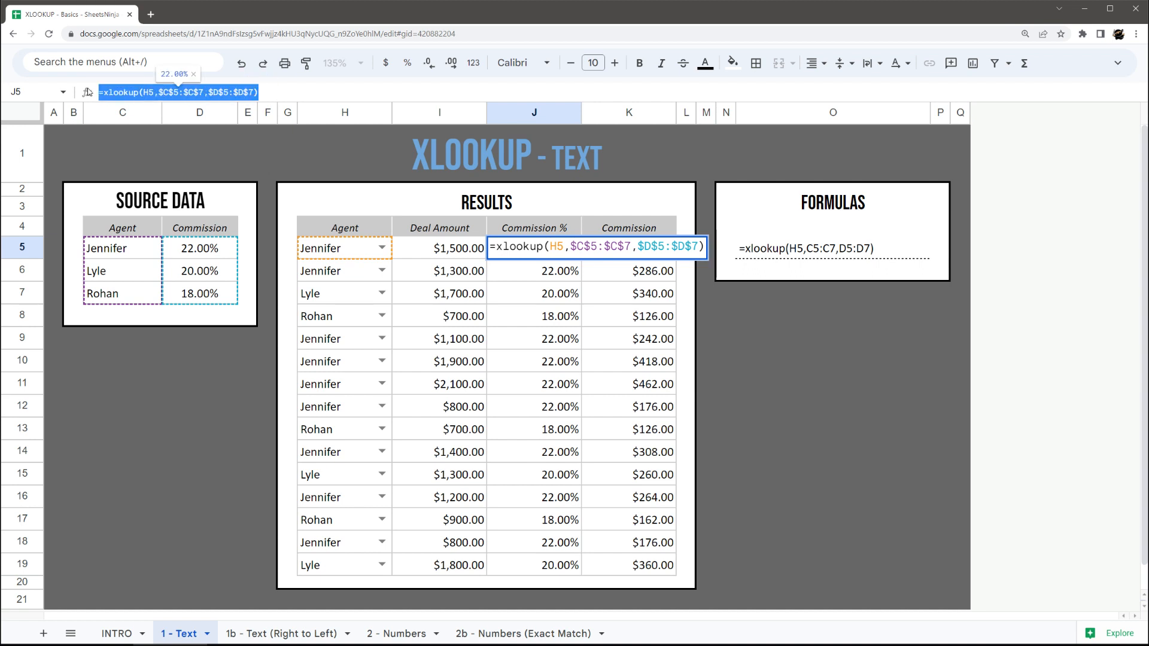
key("Escape")
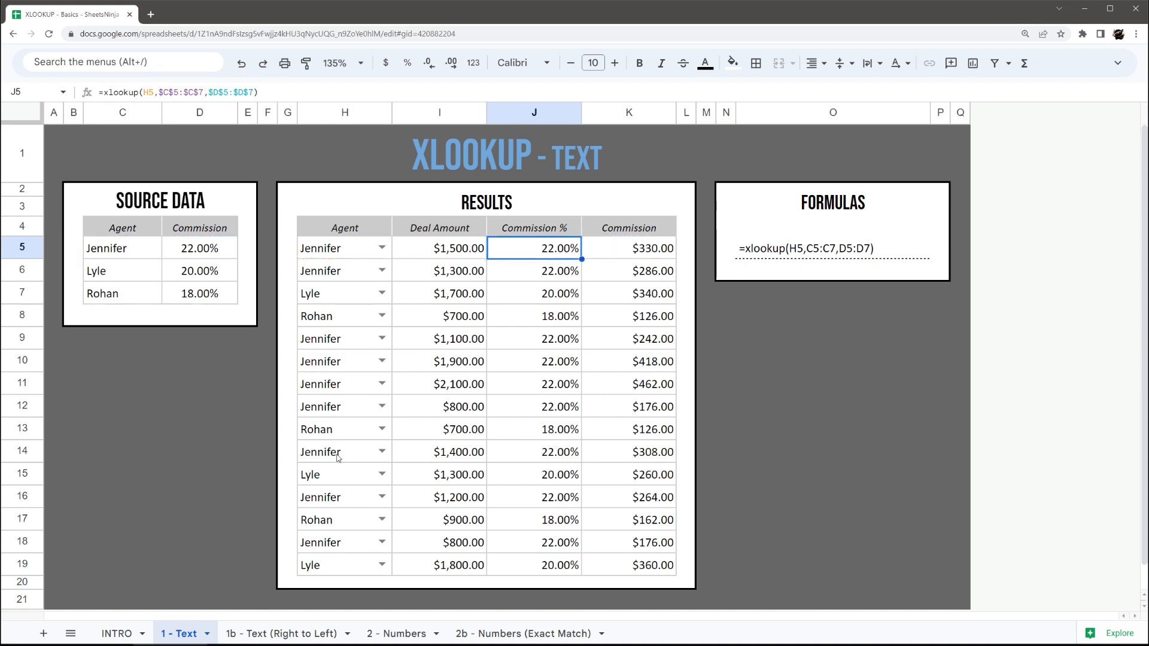
Step: On the "1b - Text (Right to Left)" sheet, start an XLOOKUP in J5 with search key H5, lookup range D5:D7 and result range C5:C7
left_click(256, 633)
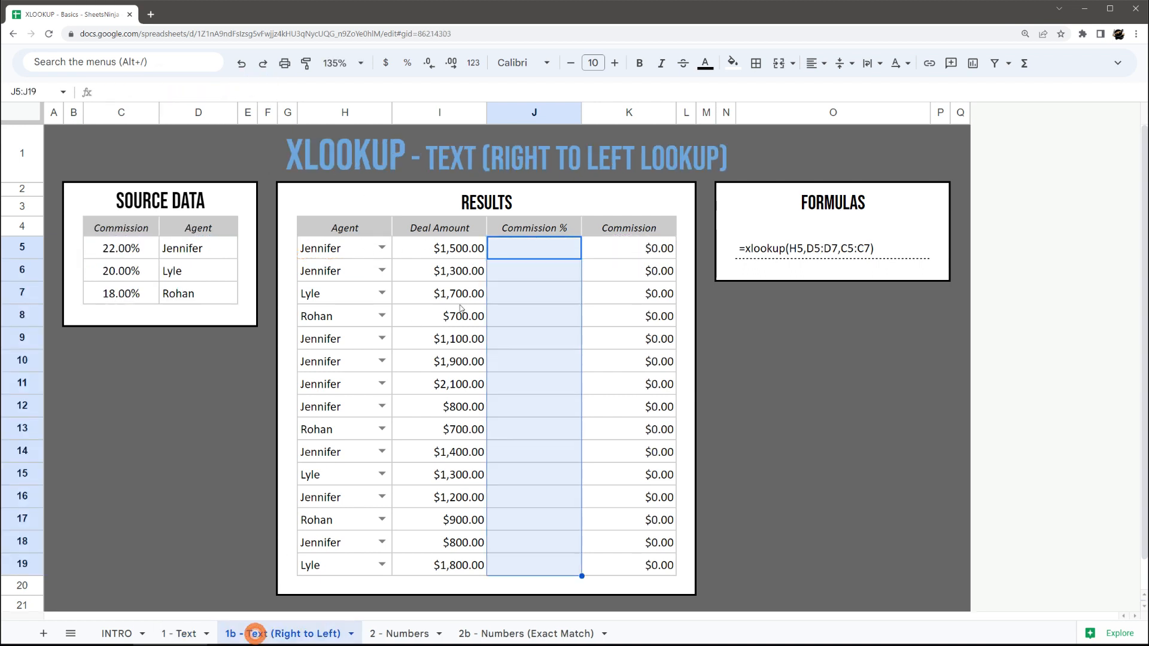
left_click(525, 251)
type("=")
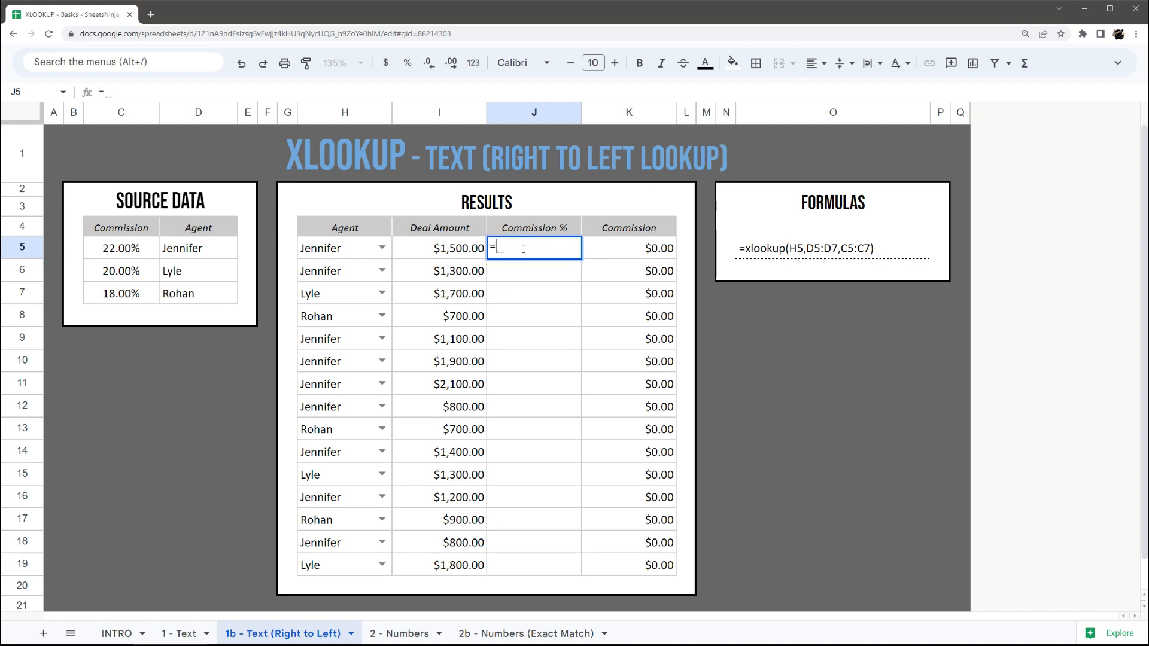
type("xlookup(")
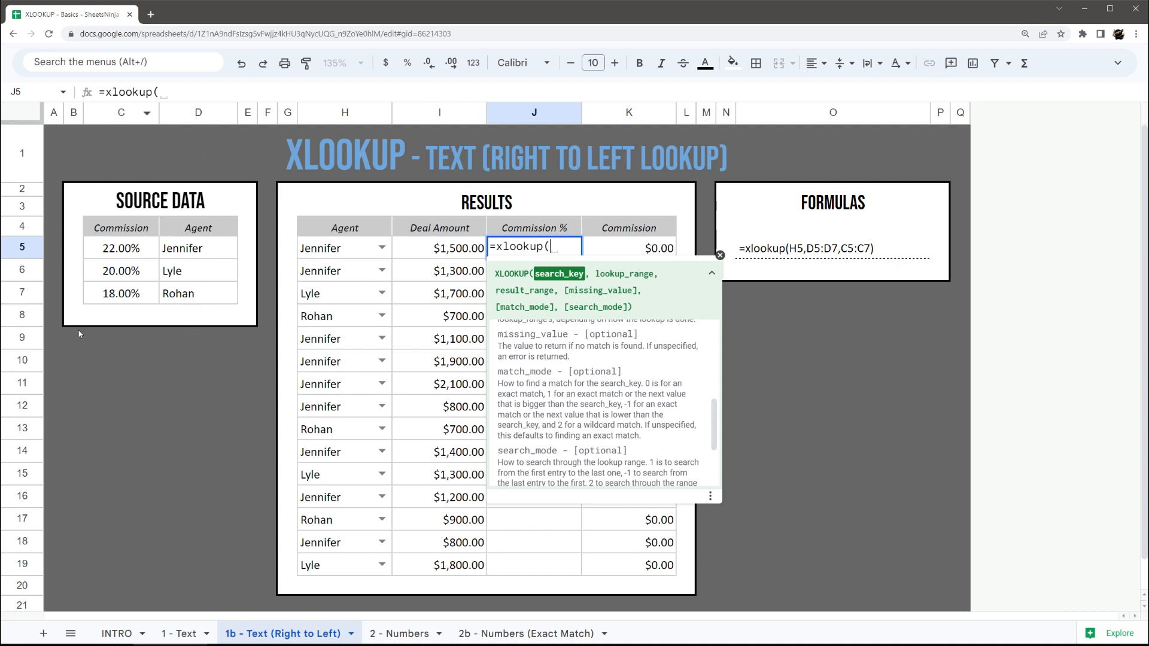
left_click(350, 251)
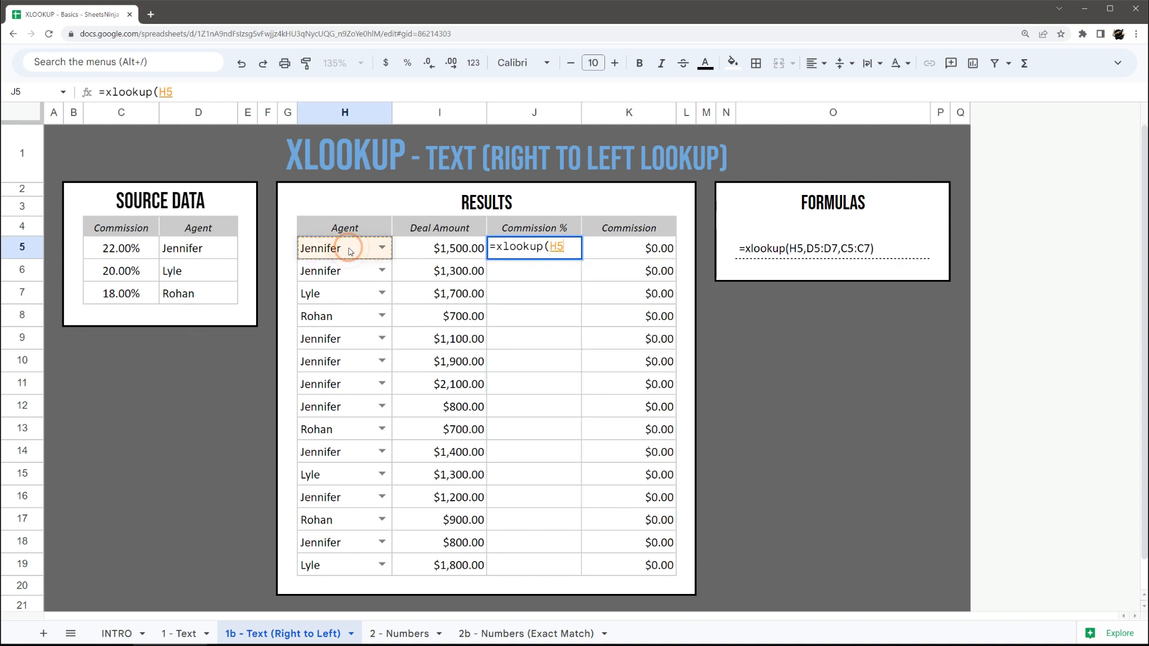
type(",")
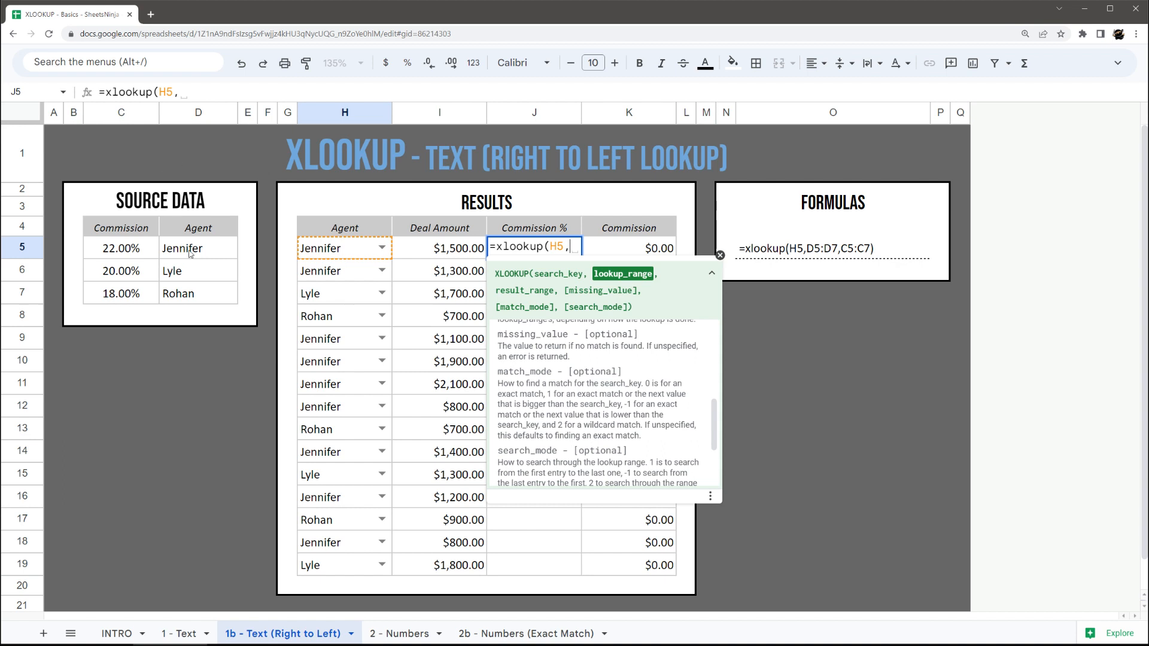
left_click_drag(192, 251, 198, 302)
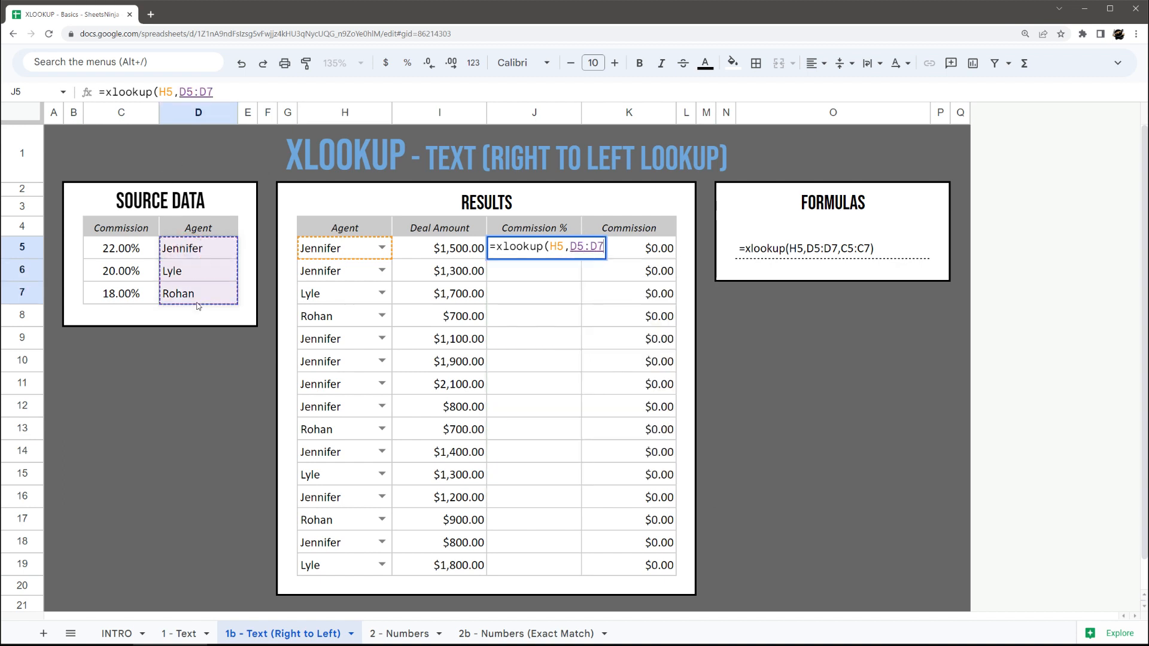
type(",")
left_click_drag(98, 246, 123, 304)
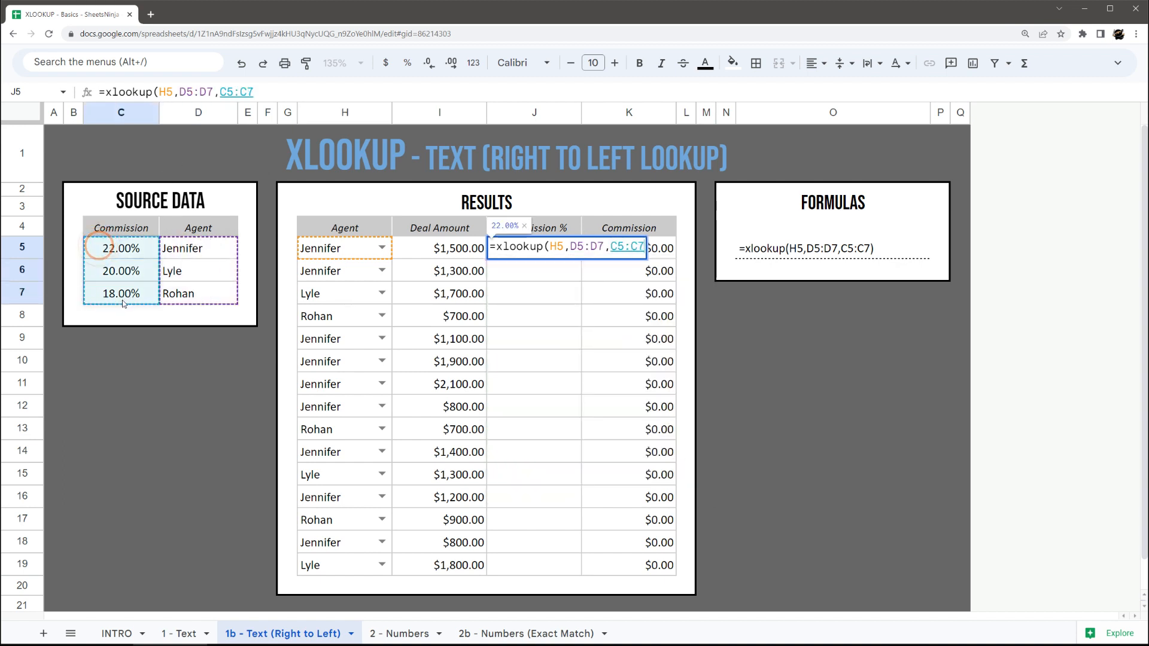
Step: Lock the ranges as $D$5:$D$7 and $C$5:$C$7, complete the right-to-left lookup formula and autofill it down the Commission % column
left_click(586, 247)
key("F4")
left_click(694, 247)
key("F4")
type(")")
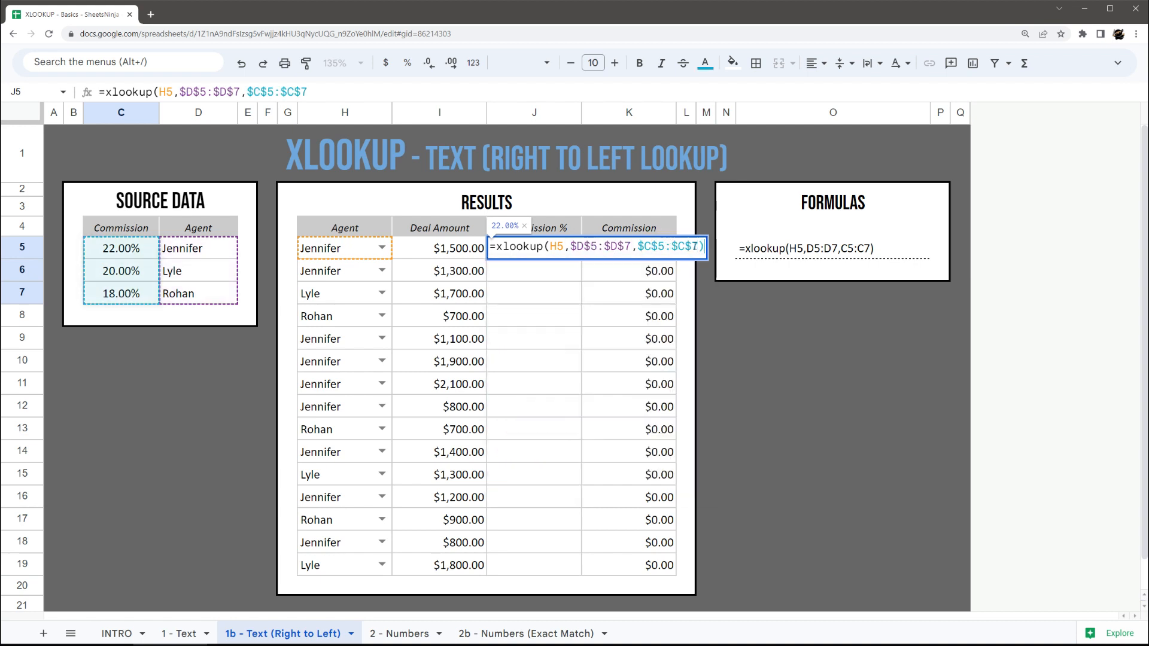
key("Return")
left_click(600, 363)
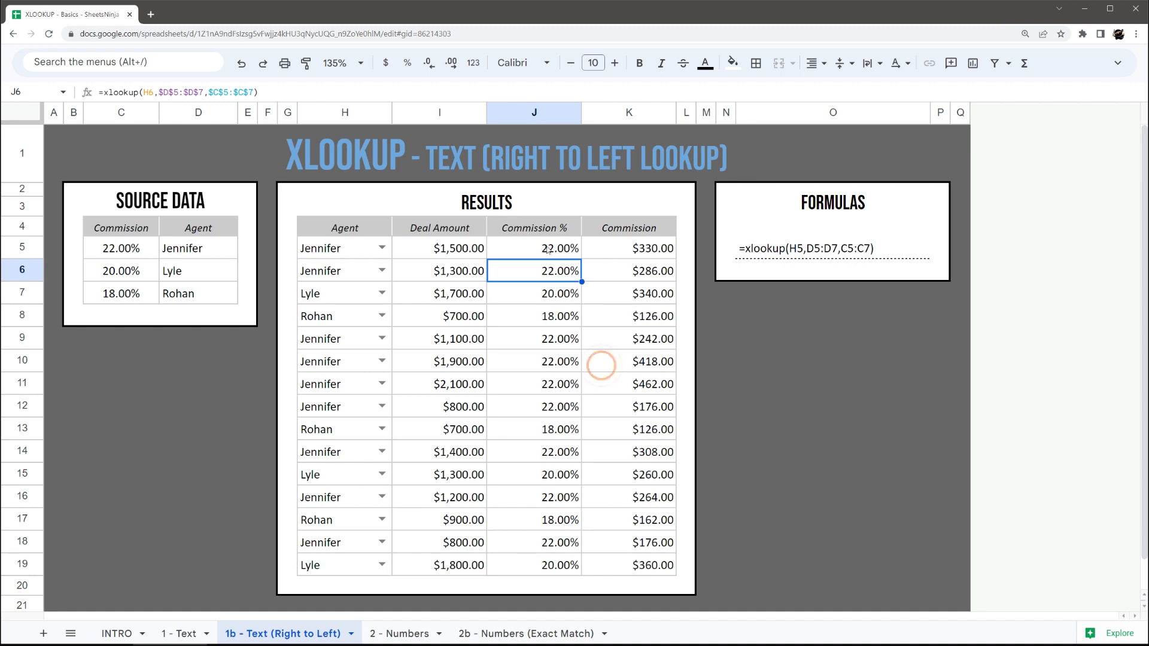
Step: On the "2 - Numbers" sheet, start an XLOOKUP formula in K5 with deal amount J5 as the search key
left_click(548, 250)
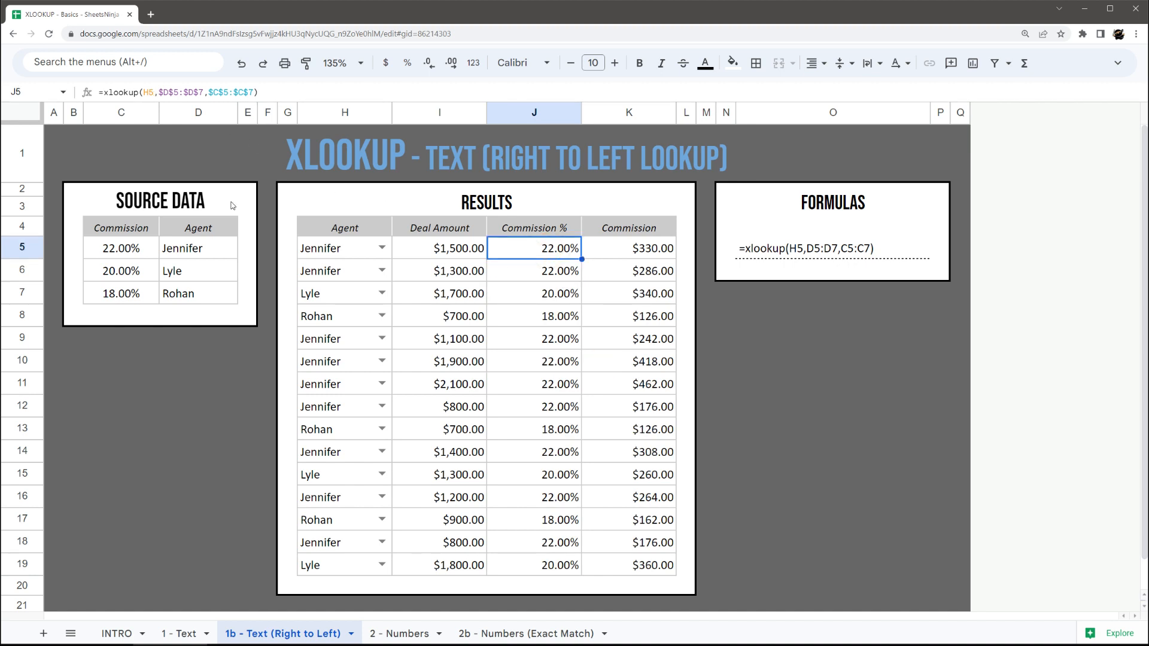
left_click(395, 633)
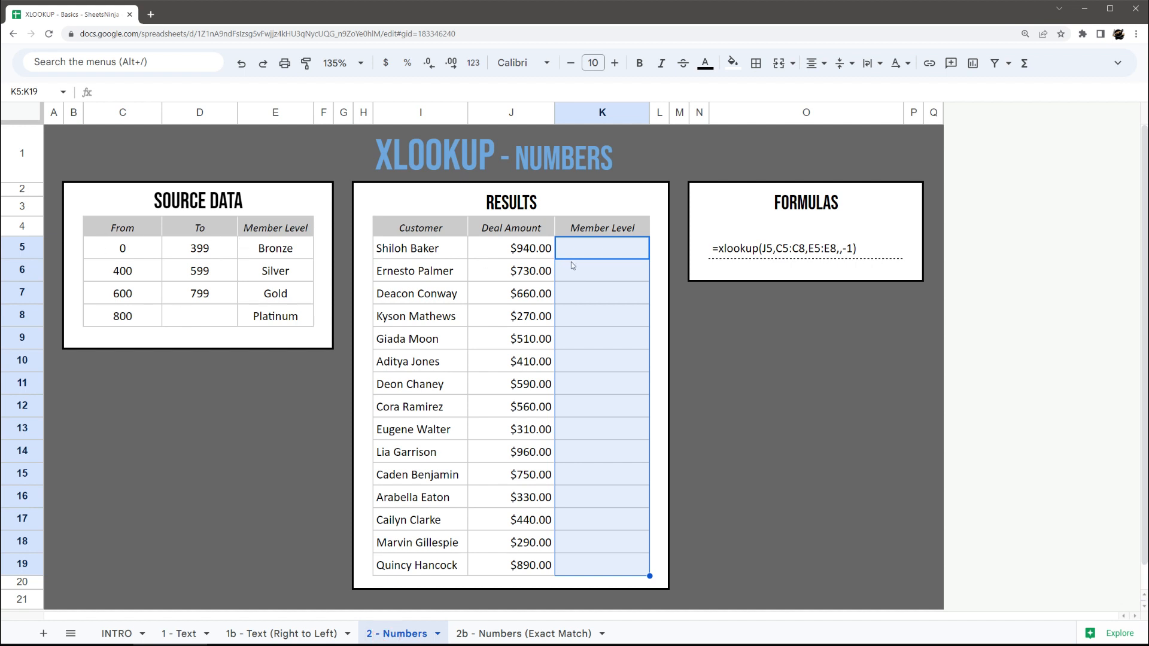
left_click(609, 257)
type("=")
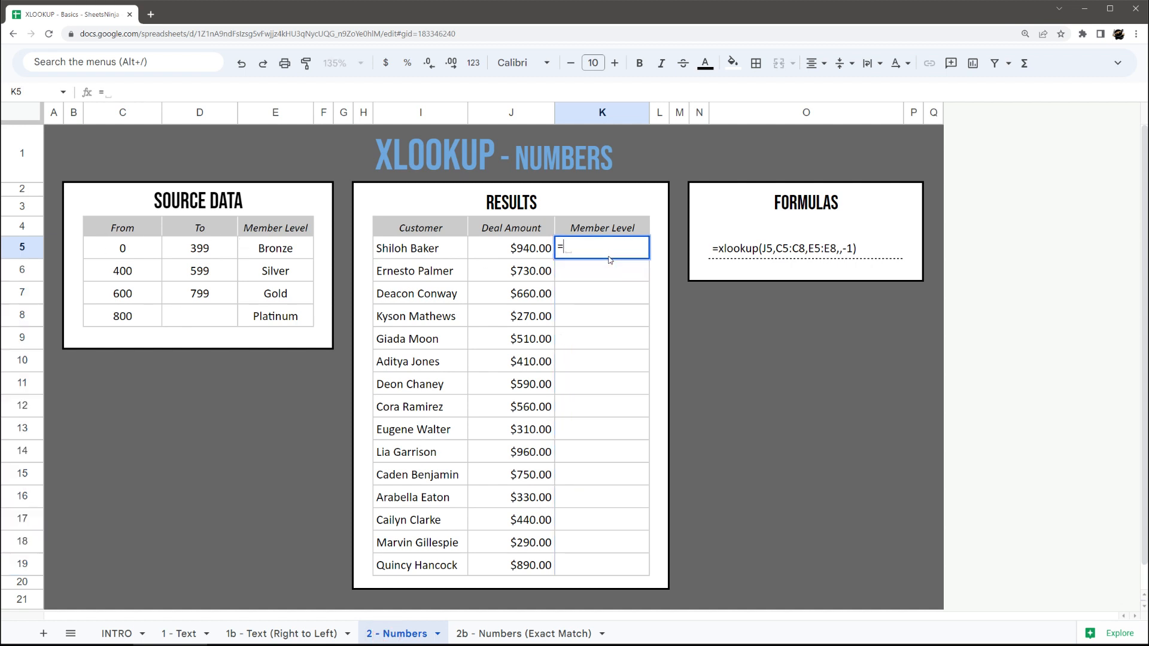
type("xlookup(")
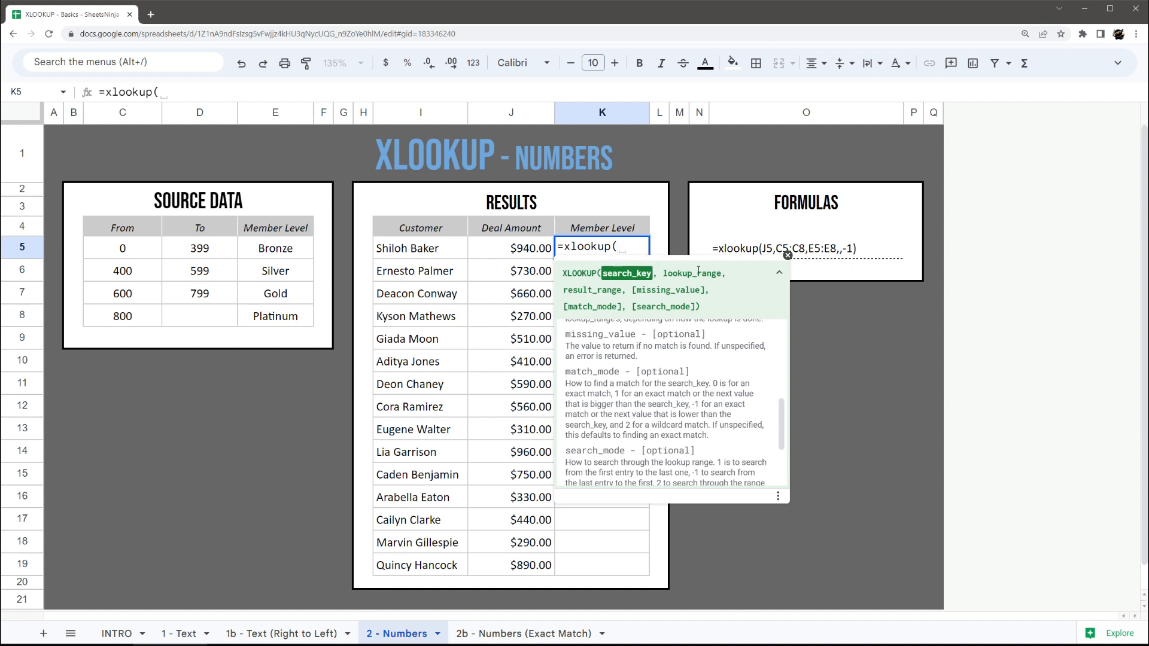
left_click(526, 251)
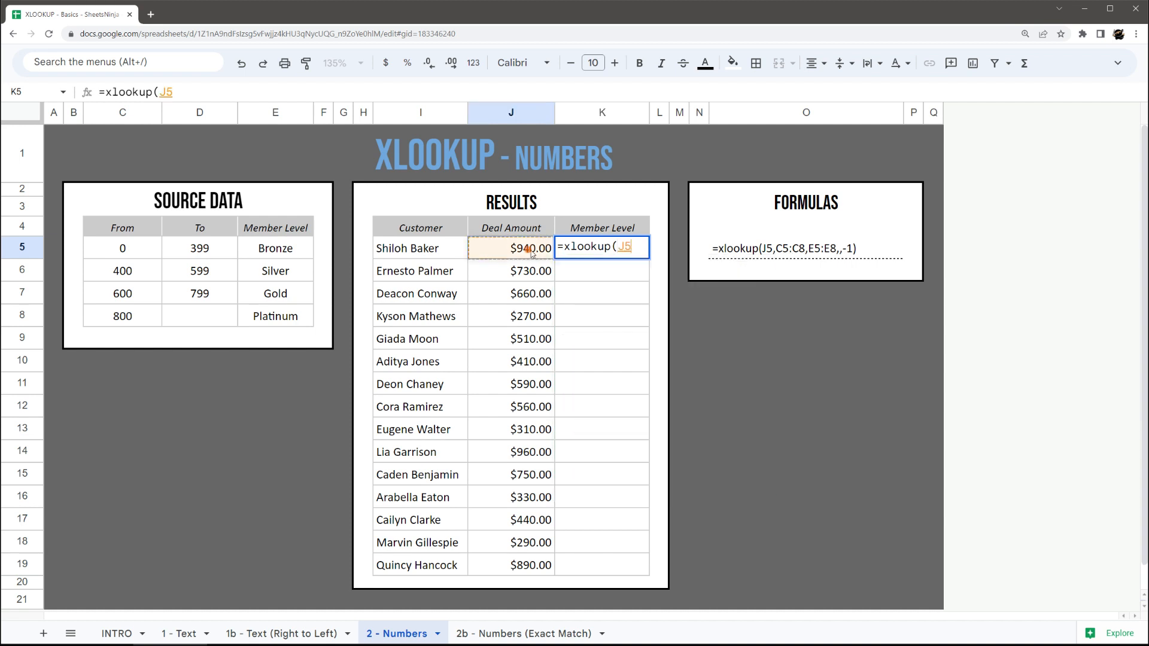
type(",")
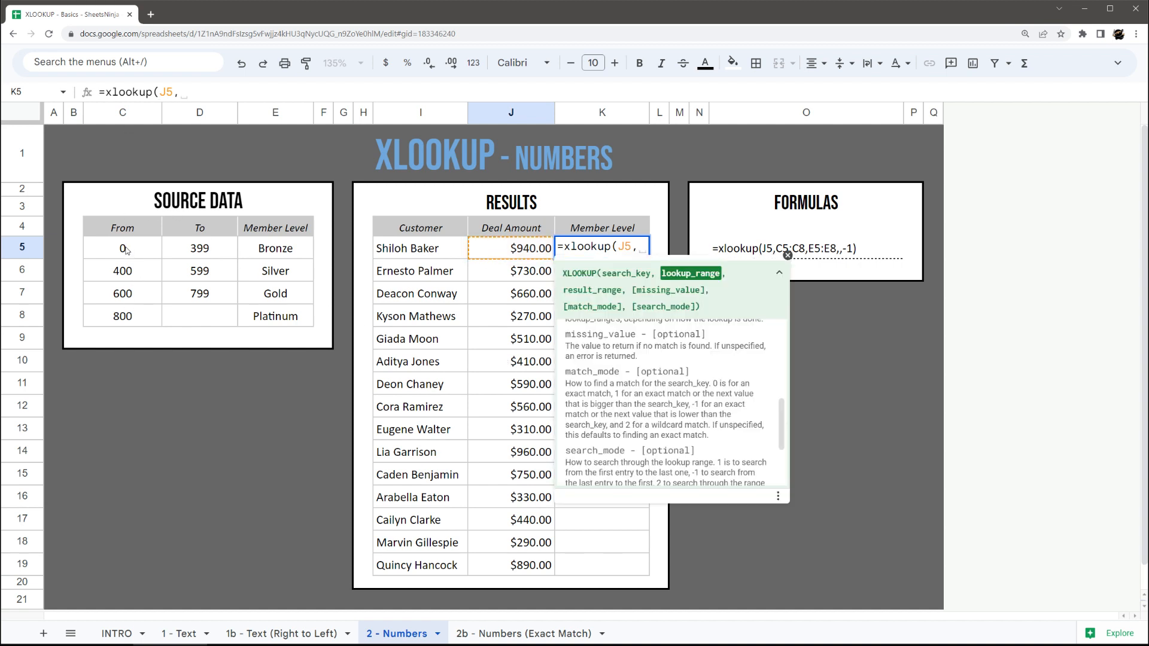
Step: Complete the formula with lookup range C5:C8, result range E5:E8, an empty missing value and match mode -1
left_click_drag(125, 250, 125, 320)
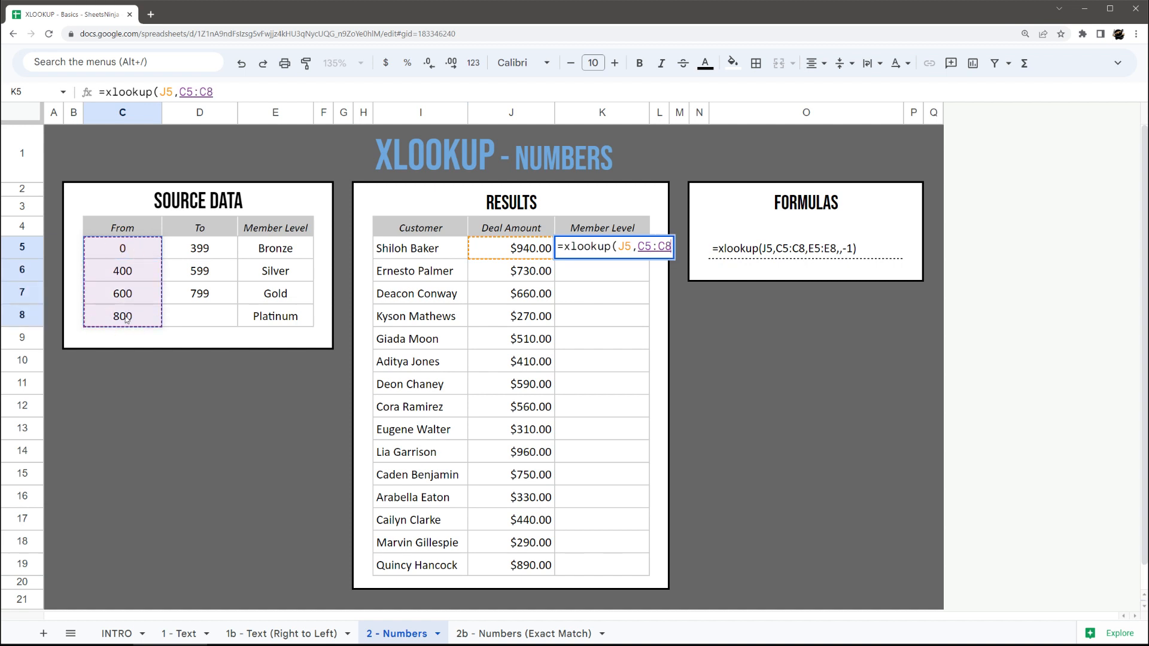
type(",")
left_click_drag(275, 250, 275, 317)
type(",")
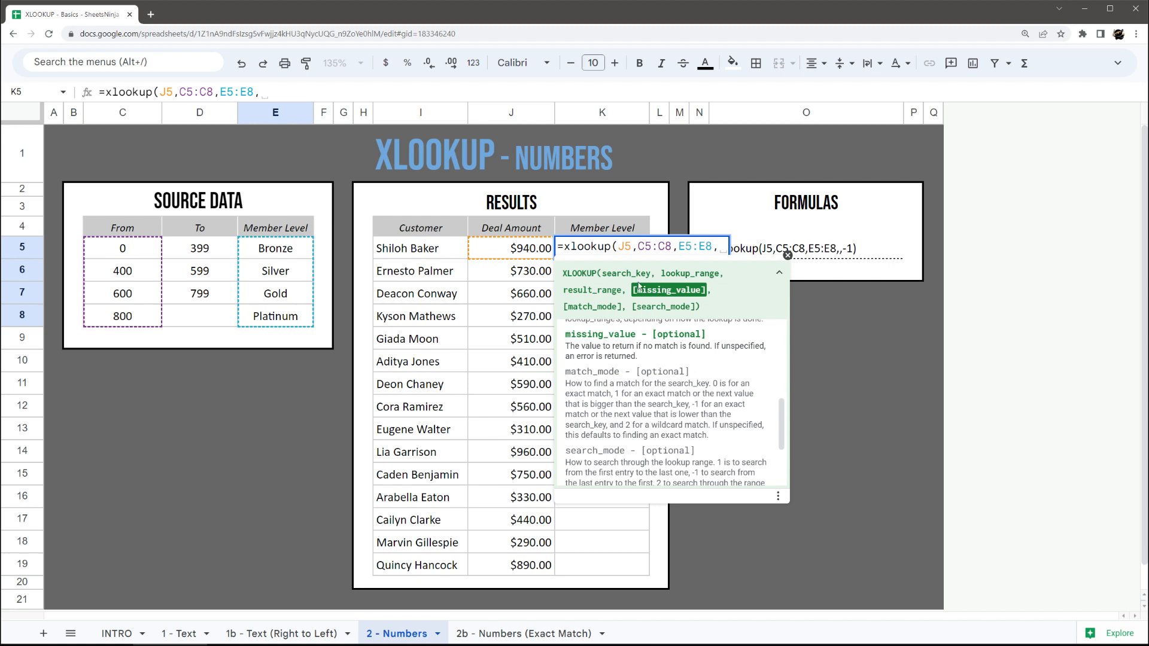
type(",")
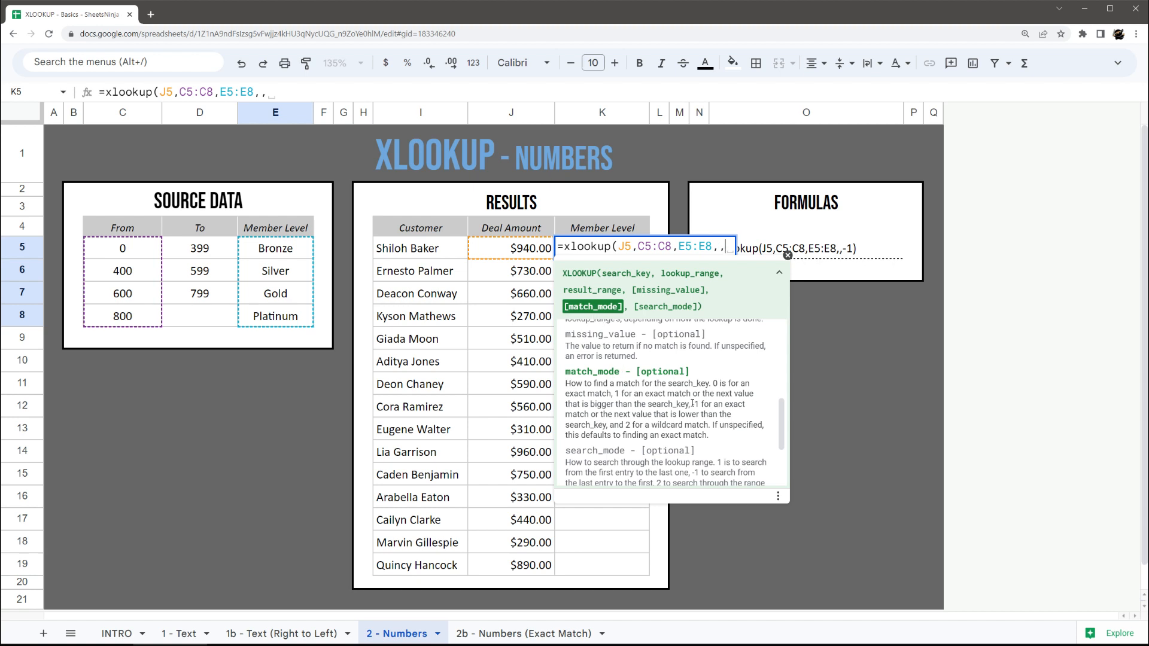
type("-")
type("1")
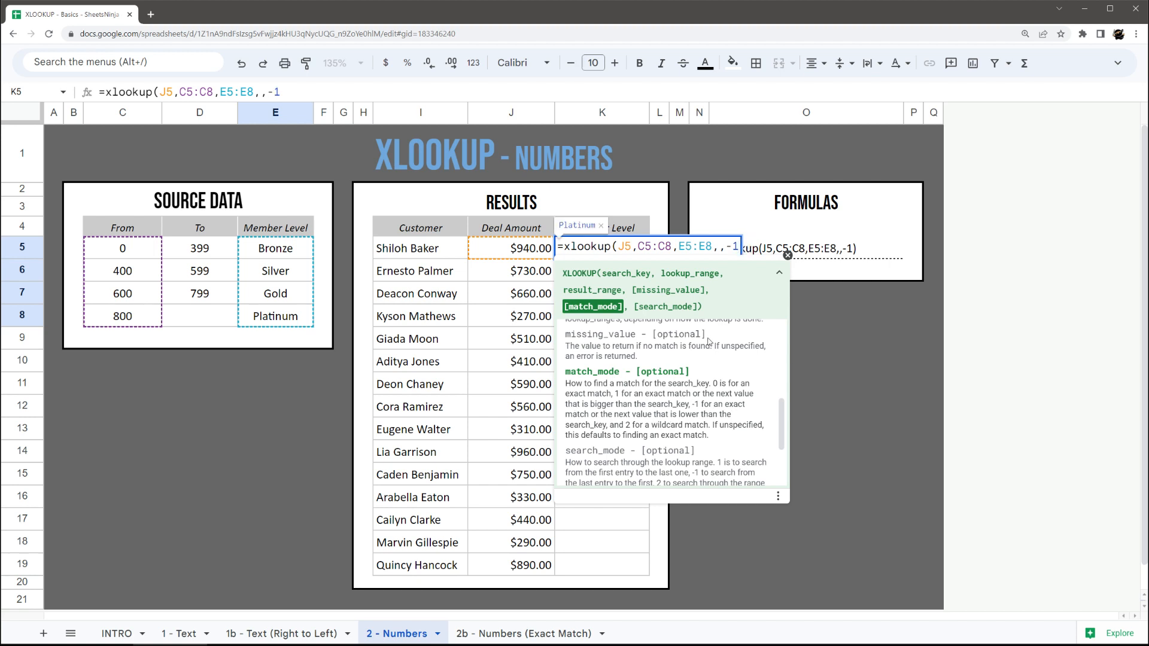
type(")")
Step: Lock the ranges as $C$5:$C$8 and $E$5:$E$8, and autofill the formula down the Member Level column
left_click(663, 246)
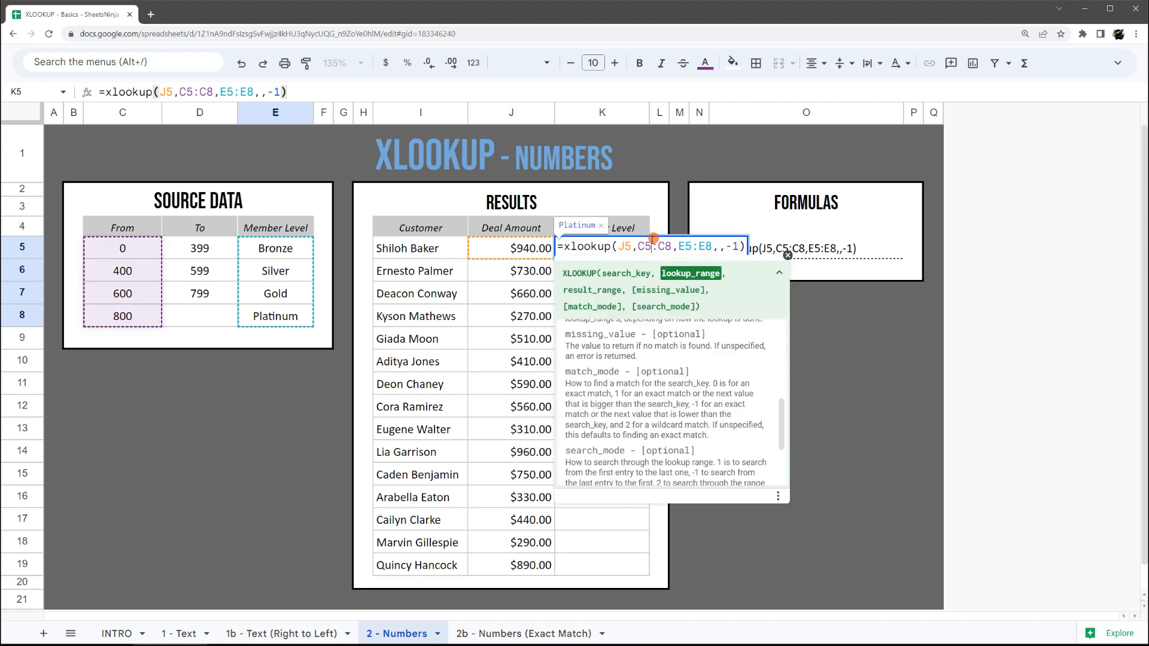
key("F4")
left_click(715, 247)
key("F4")
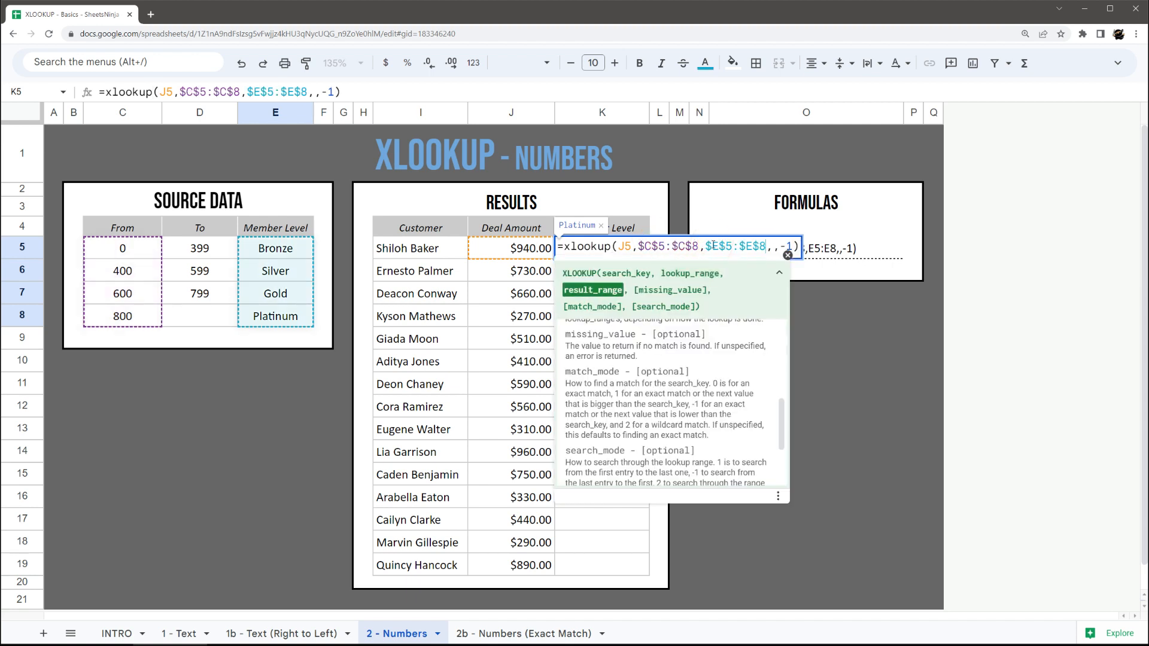
key("Return")
left_click(666, 364)
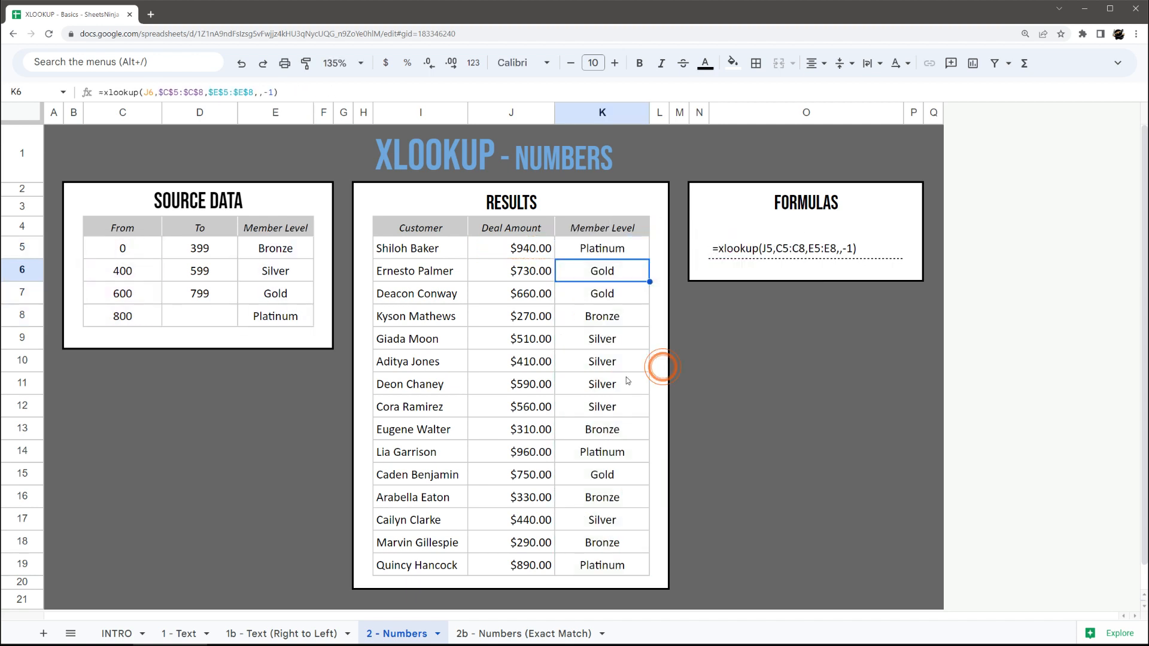
left_click(605, 250)
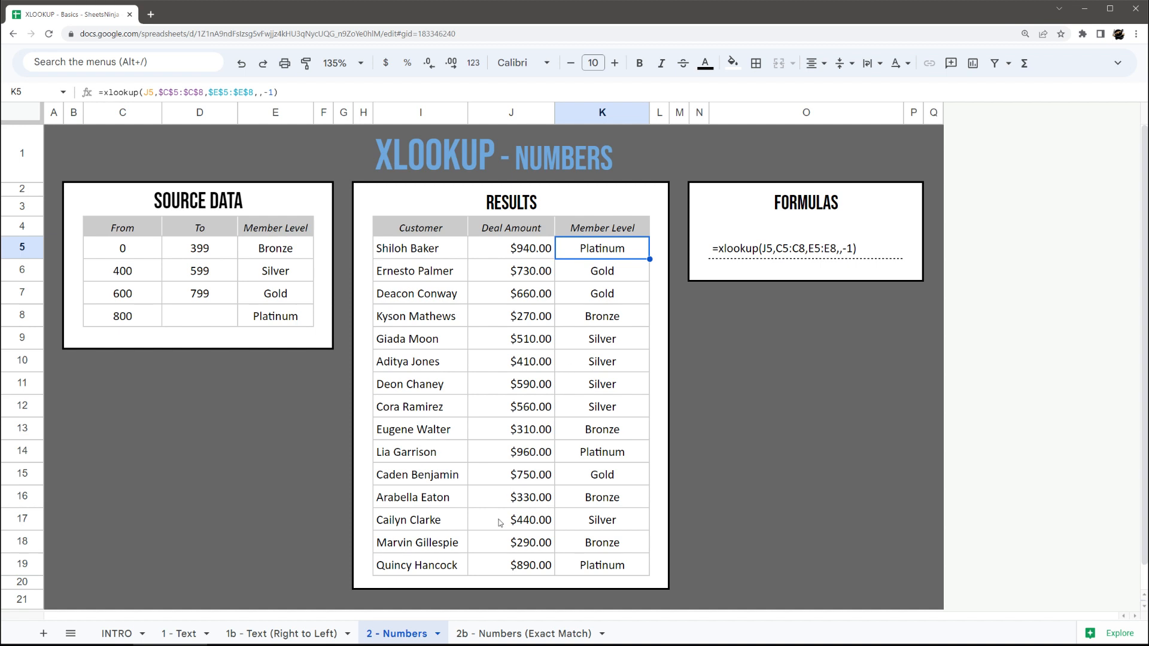
Step: On the "2b - Numbers (Exact Match)" sheet, start an XLOOKUP formula in J5 with agent ID H5 as the search key
left_click(478, 636)
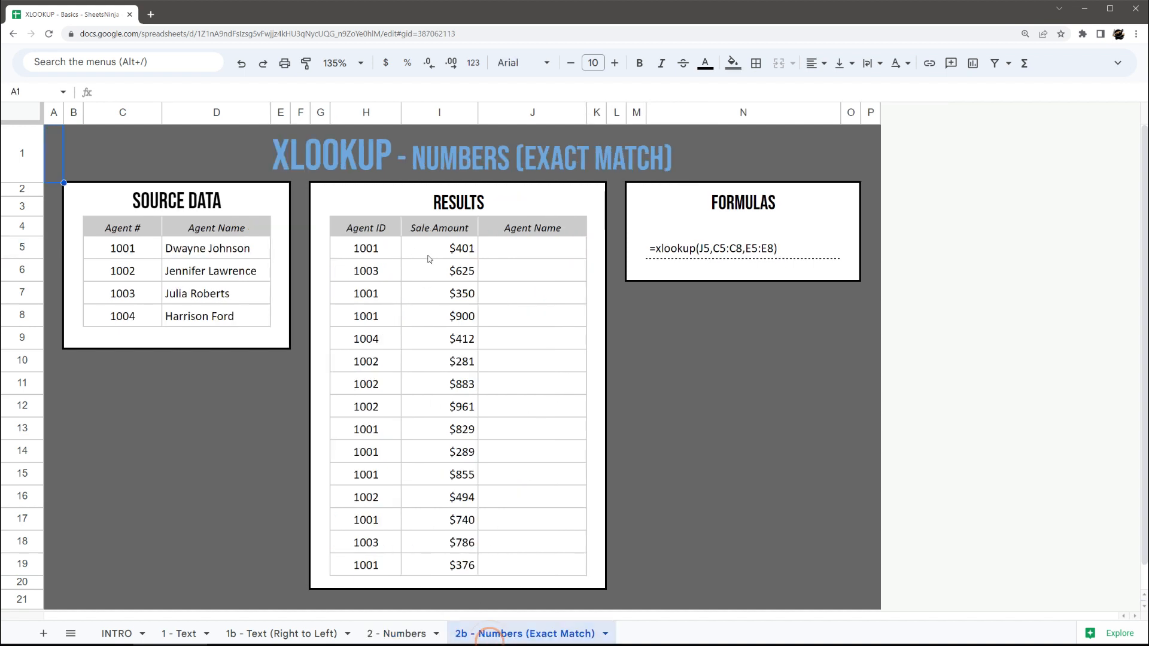
left_click(528, 257)
type("=xlookup(")
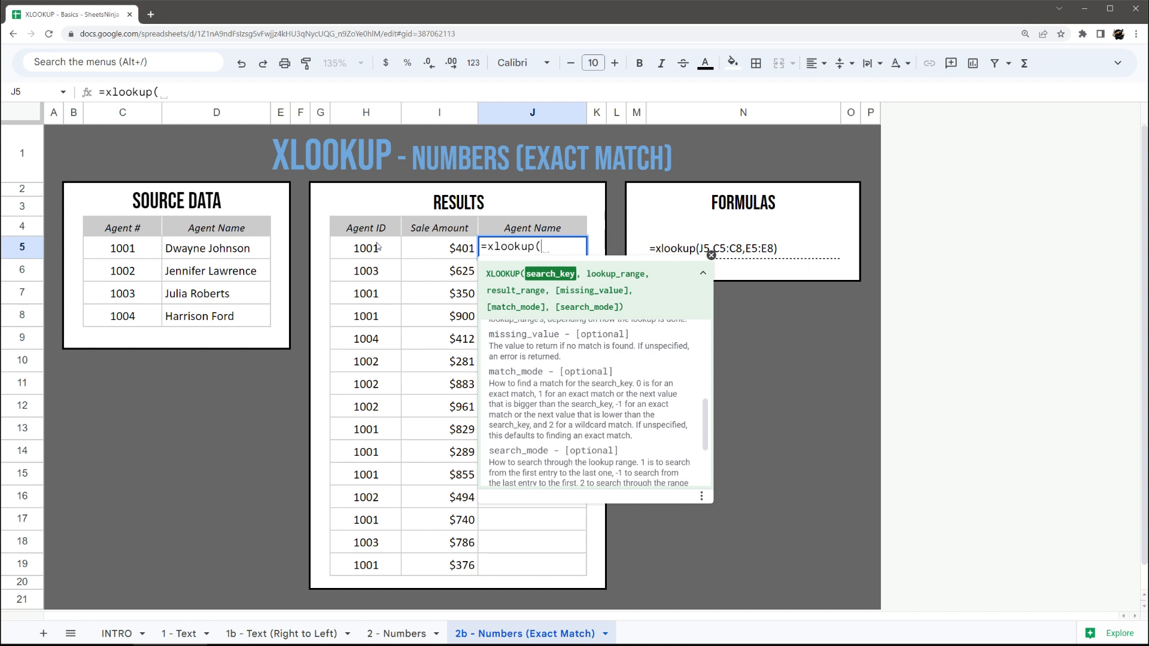
left_click(344, 249)
type(",")
Step: Finish the formula with the open-ended lookup range C5:C and result range D5:D
left_click_drag(231, 287, 219, 316)
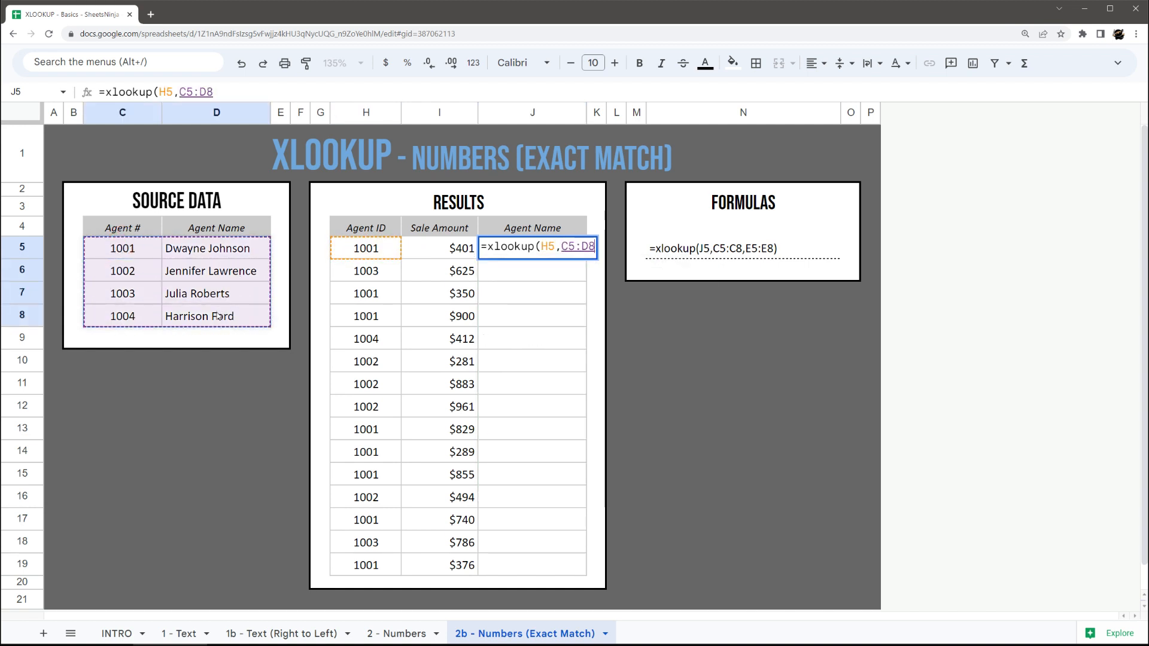
key("BackSpace")
key("BackSpace")
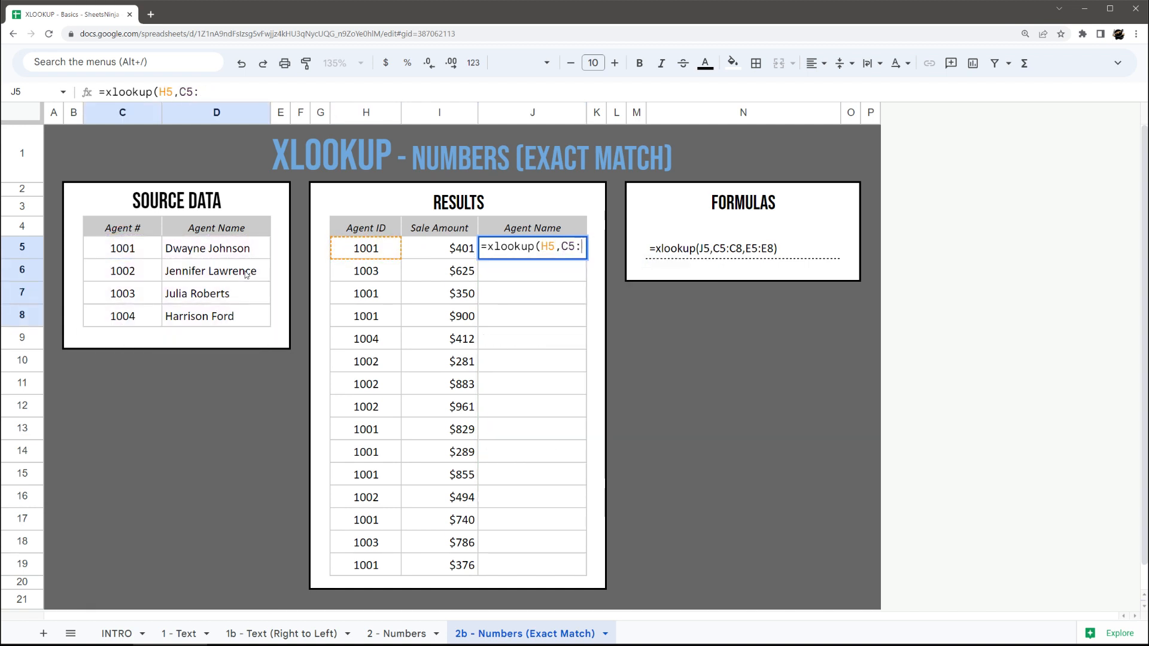
type("C")
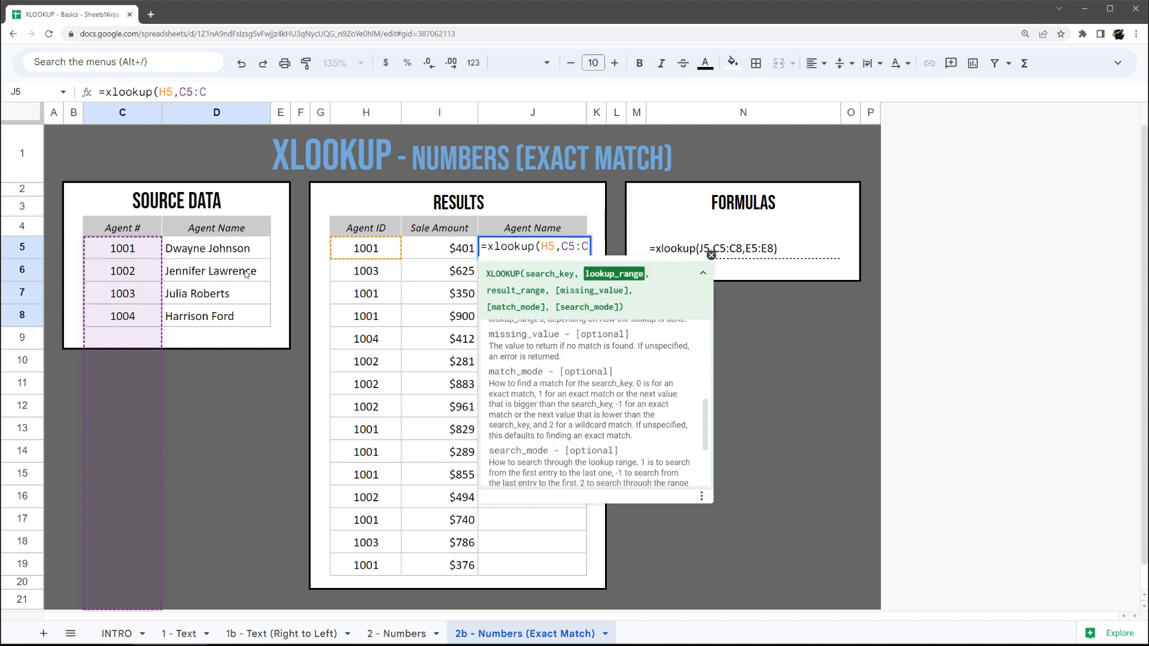
type(",")
left_click(183, 249)
type(":D)")
key("Return")
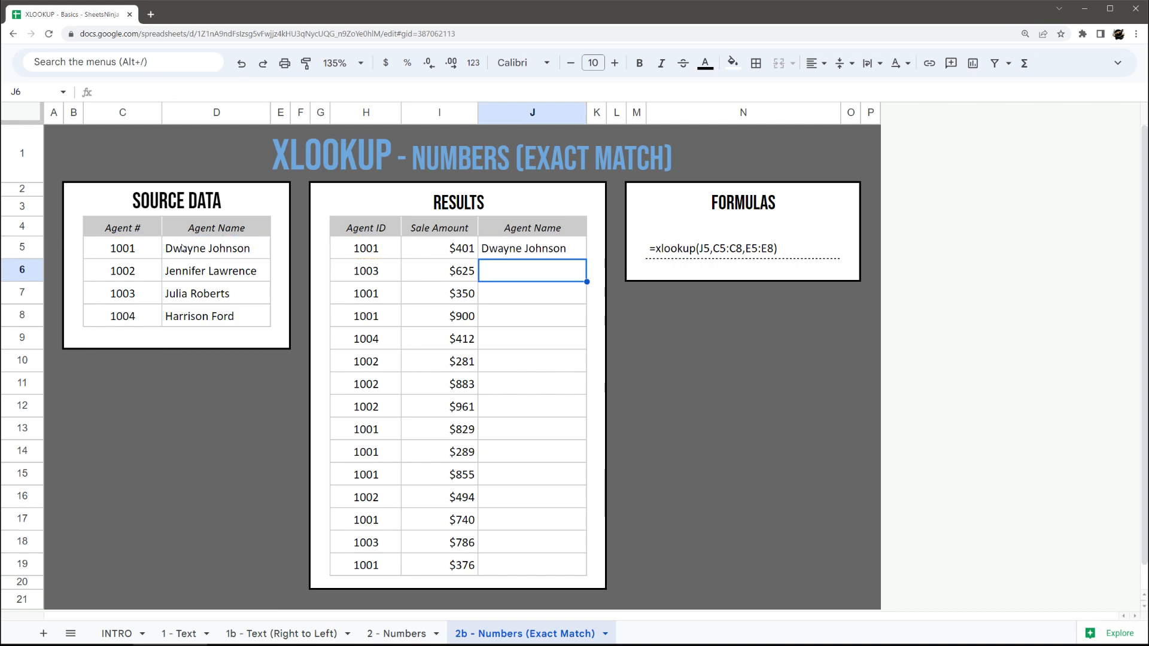
Step: Make the ranges in J5 absolute as $C$5:$C and $D$5:$D, and autofill the formula down the Agent Name column
left_click(539, 246)
left_click(163, 92)
key("F4")
left_click(195, 93)
key("F4")
key("Return")
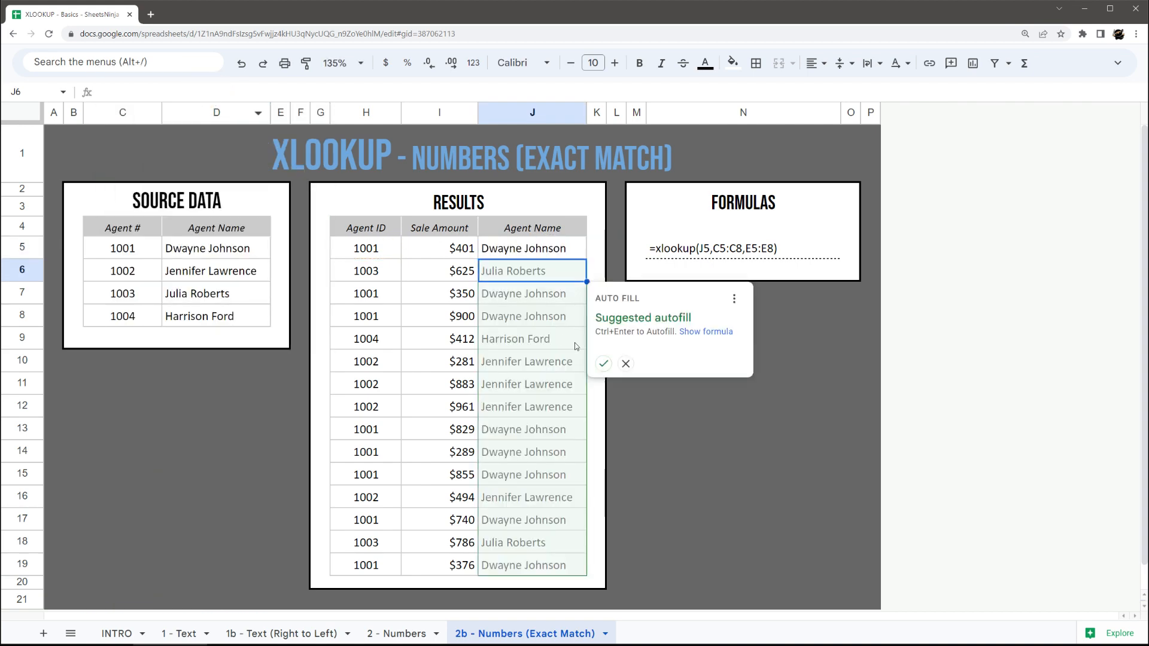
left_click(603, 363)
Step: Review the XLOOKUP formula in J5 against the Agent ID column without changing it
left_click(544, 251)
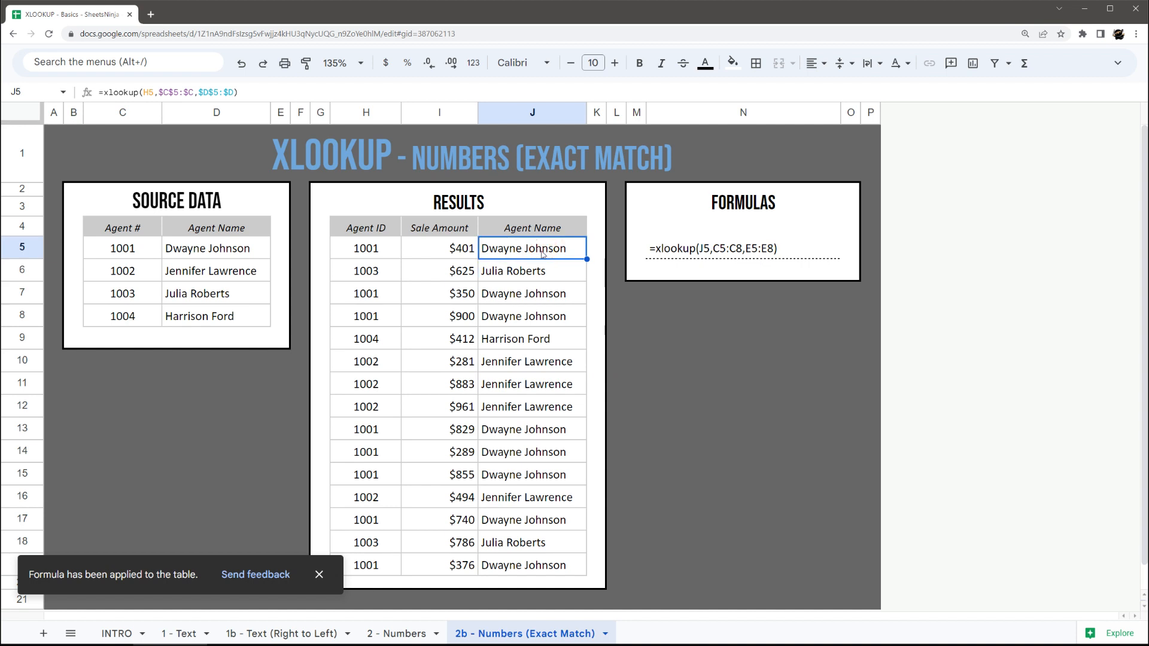
left_click_drag(362, 247, 365, 362)
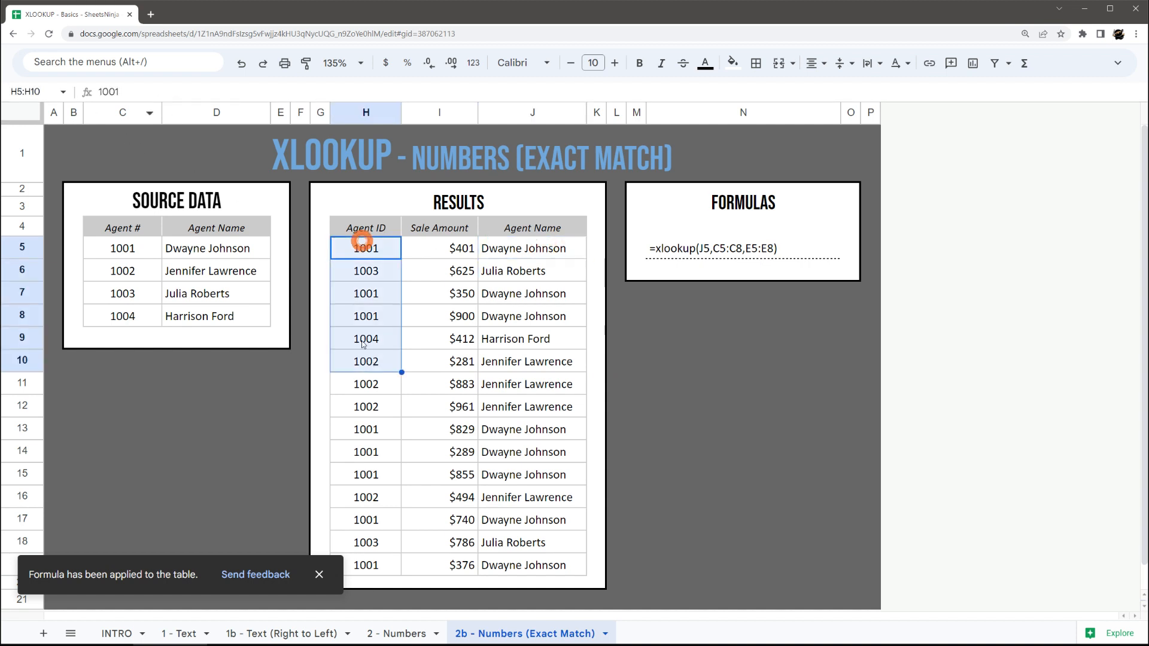
left_click(527, 249)
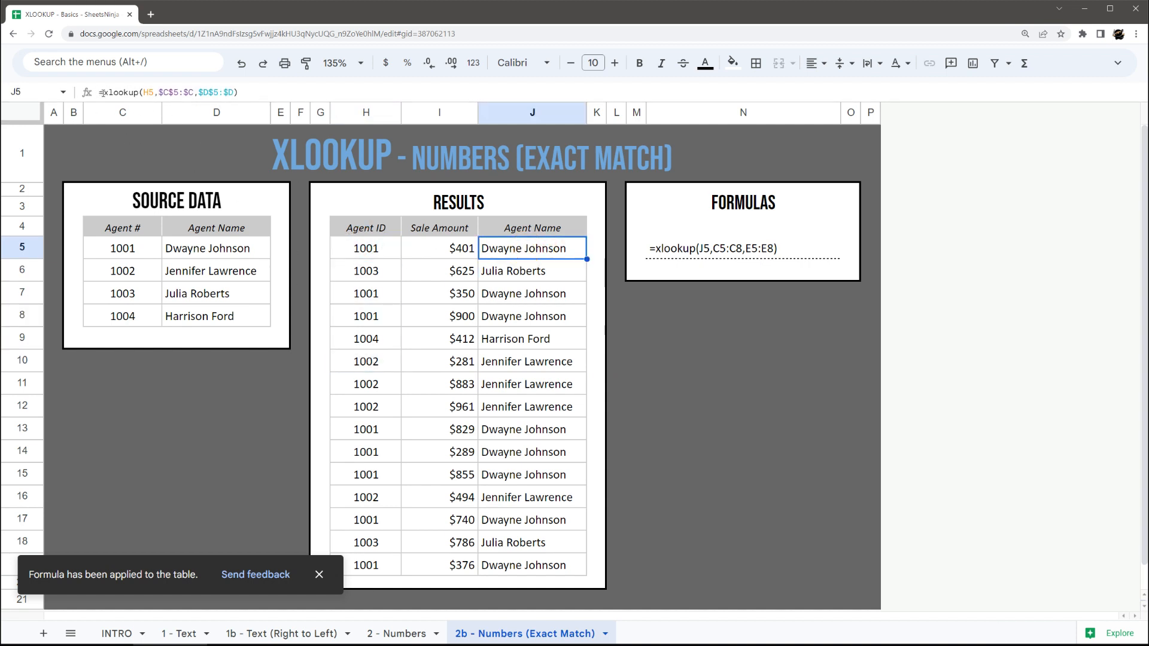
left_click(262, 91)
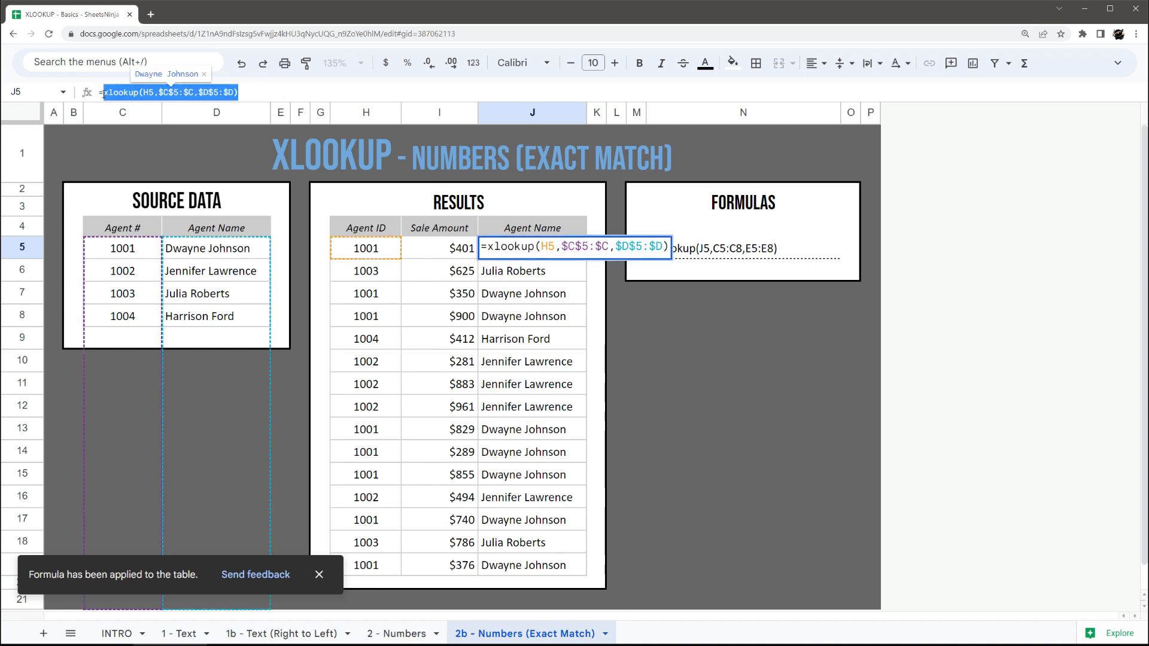
key("Escape")
left_click(753, 376)
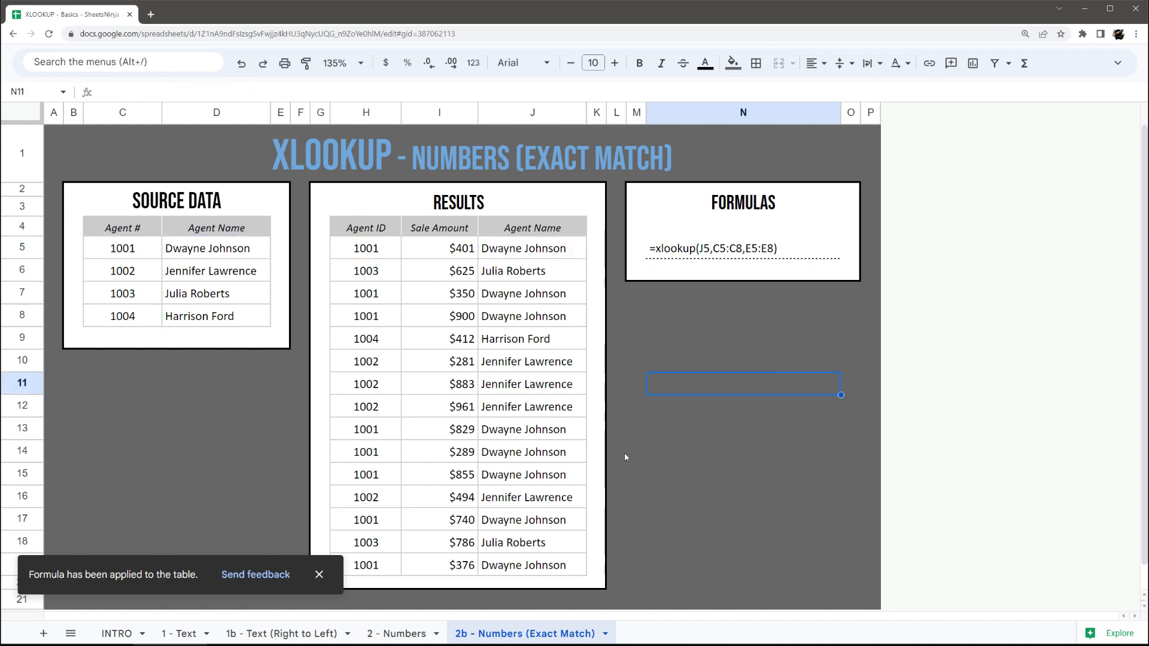